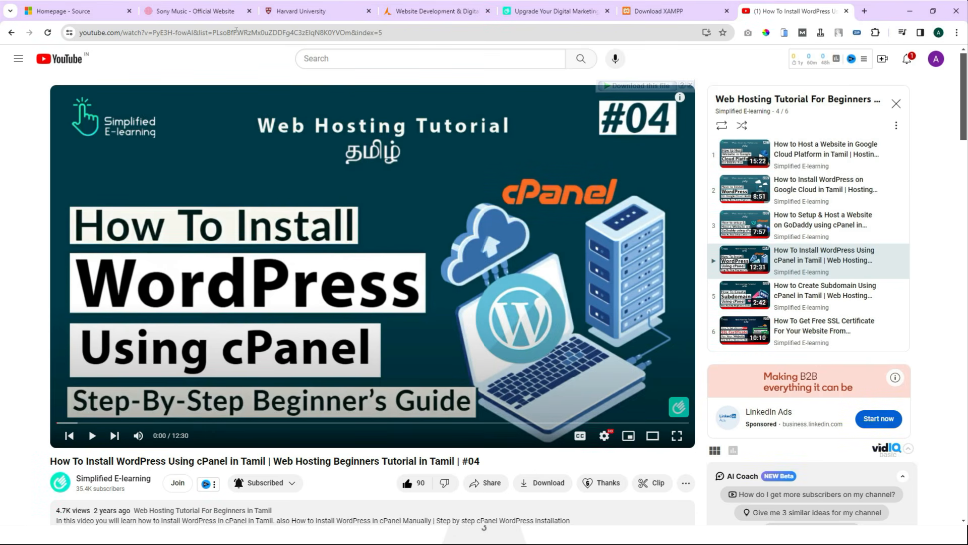
Show the Microsoft Source homepage's HTML source code in a new Chrome tab.
left_click(99, 16)
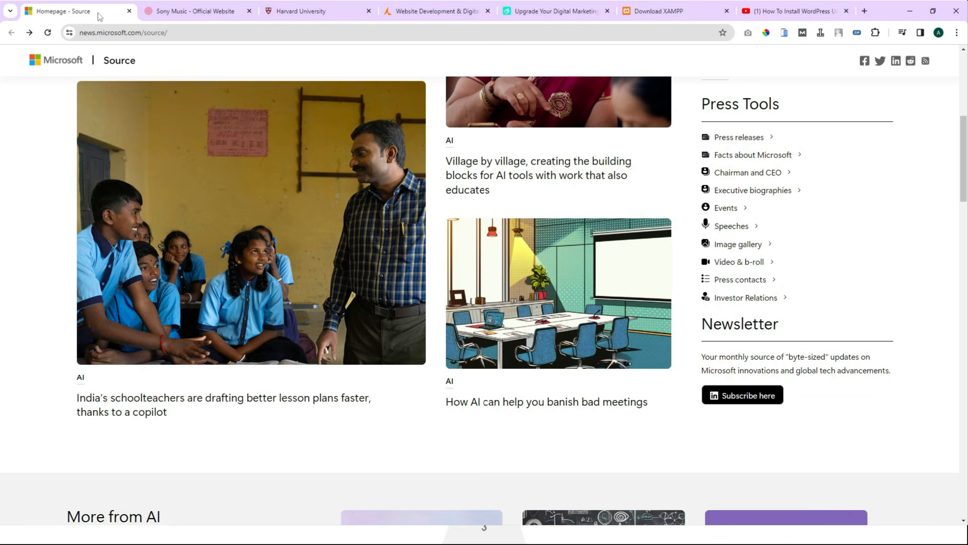
scroll(380, 237, "up", 7)
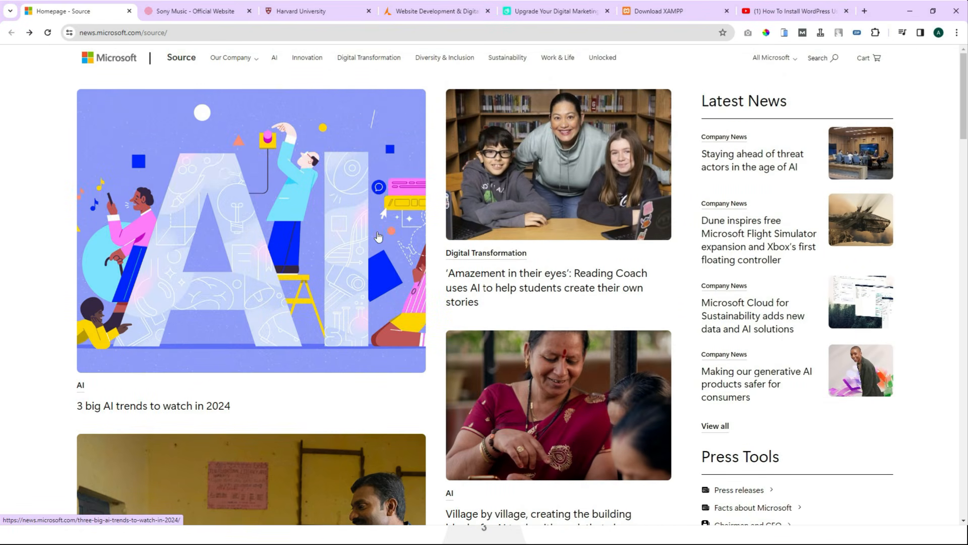
right_click(32, 165)
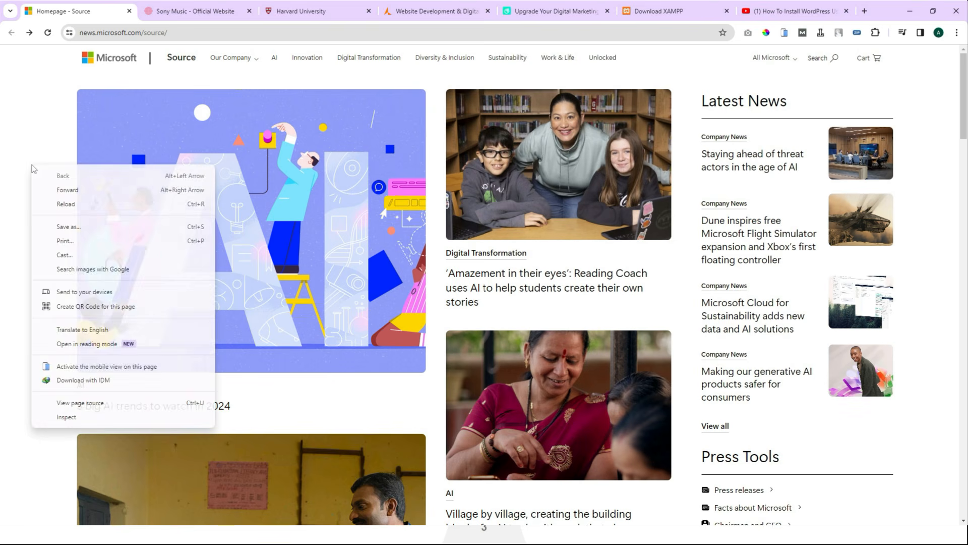
left_click(84, 403)
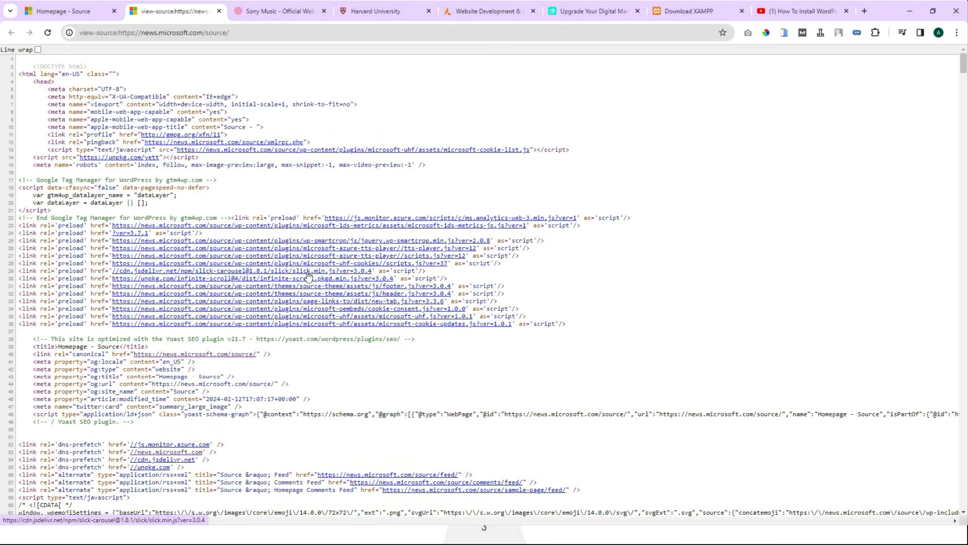
Look through the Sony Music, Harvard, appenius and Simplified E-Learning tabs, ending on XAMPP's download page.
left_click(279, 11)
scroll(233, 150, "up", 10)
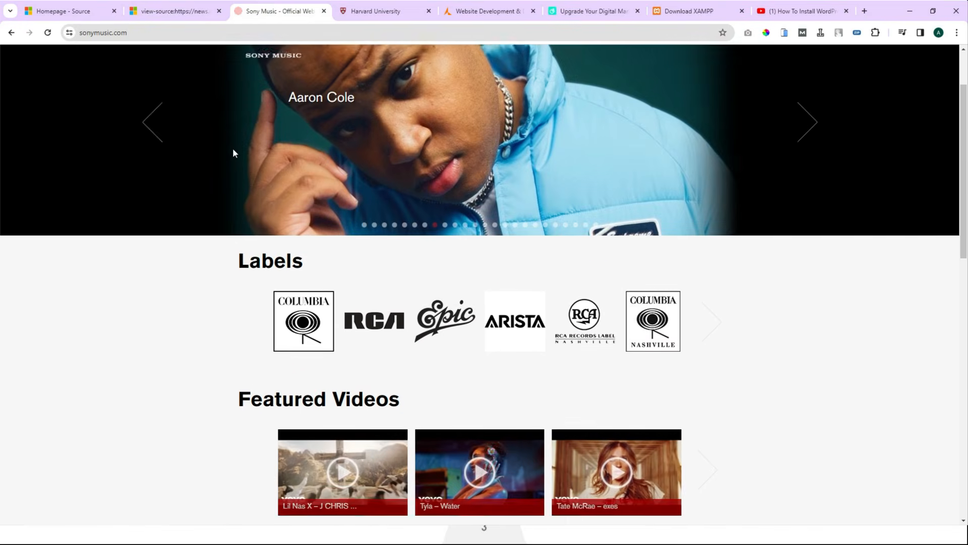
scroll(233, 150, "up", 2)
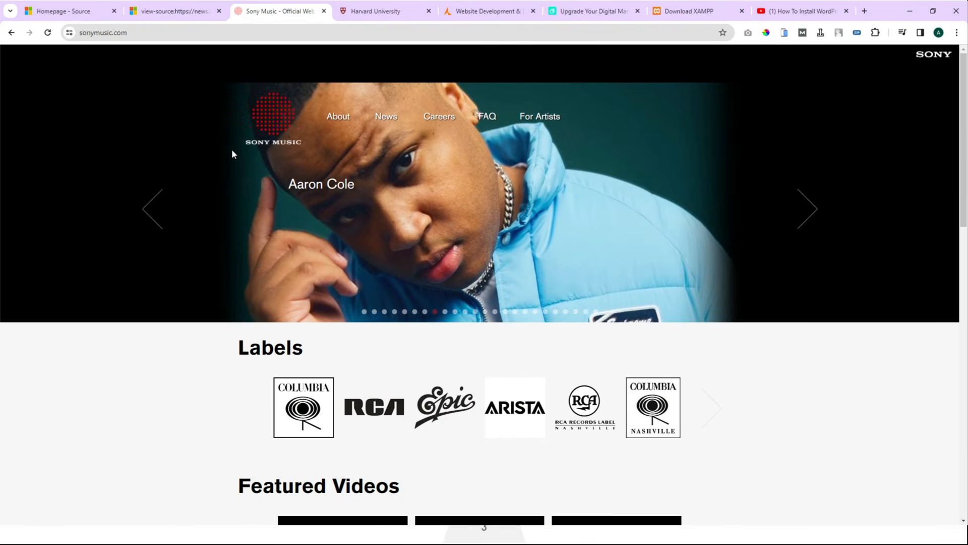
left_click(374, 12)
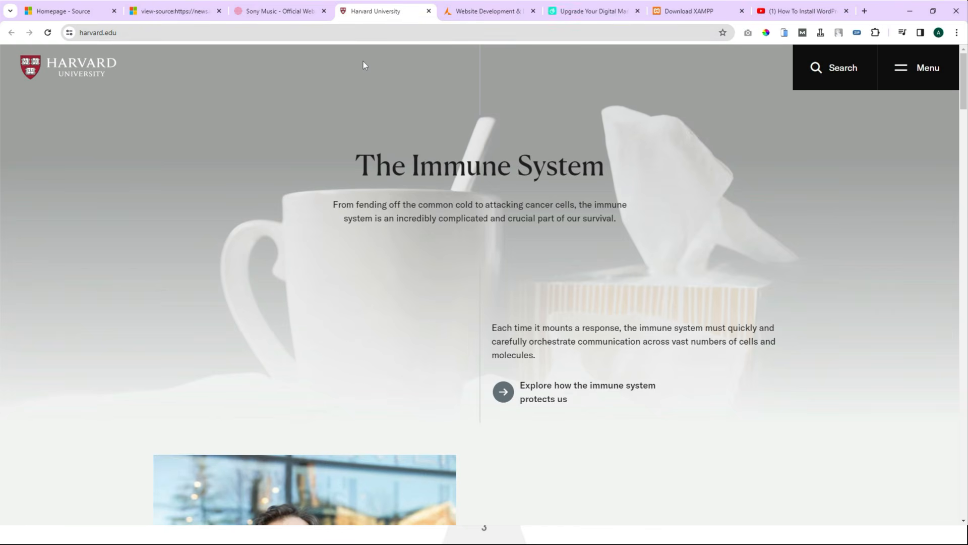
left_click(468, 10)
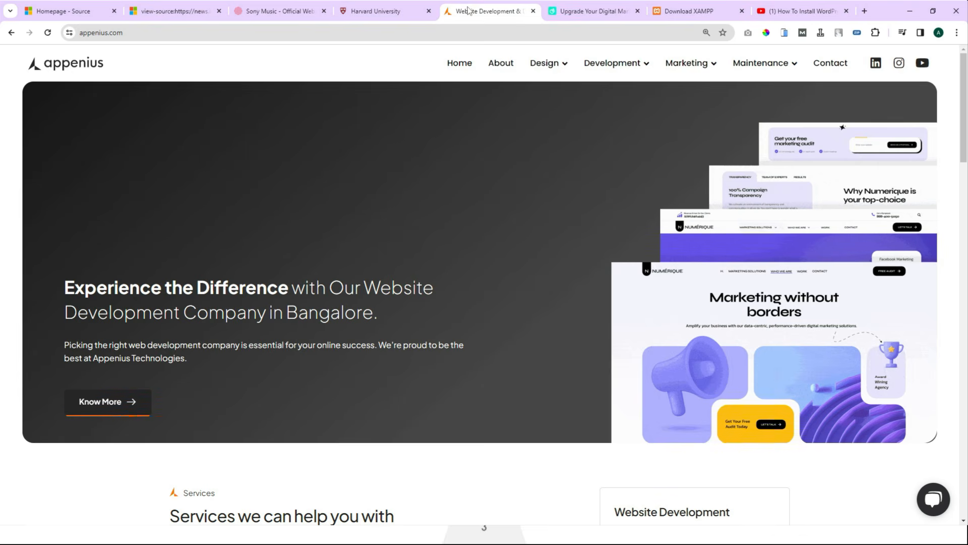
left_click(576, 9)
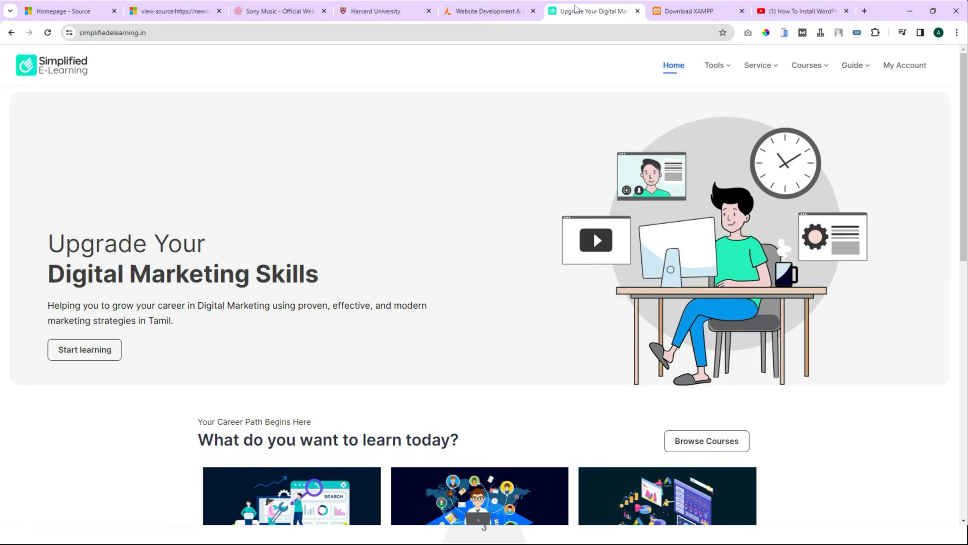
left_click(690, 12)
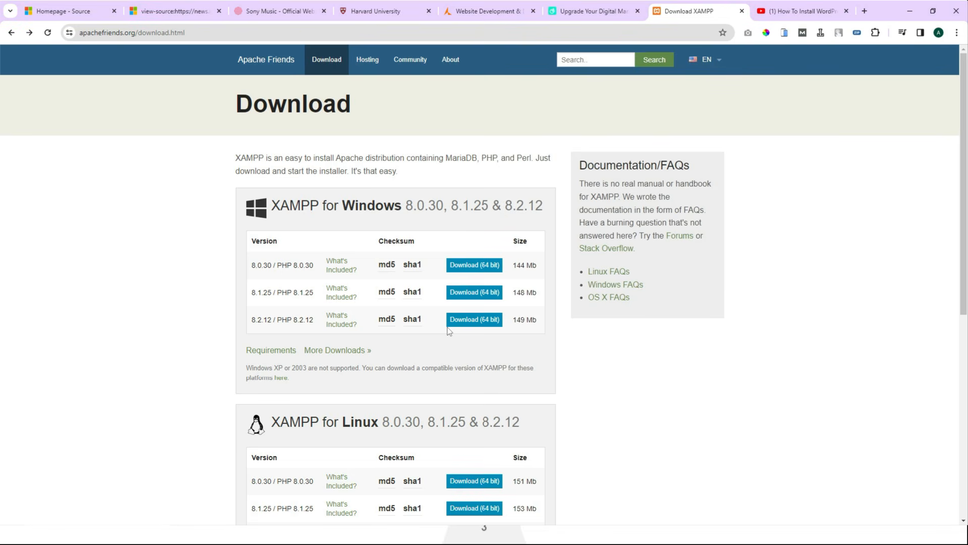
Scroll the apachefriends download page to find the Windows XAMPP 8.0.30 build.
scroll(449, 332, "down", 7)
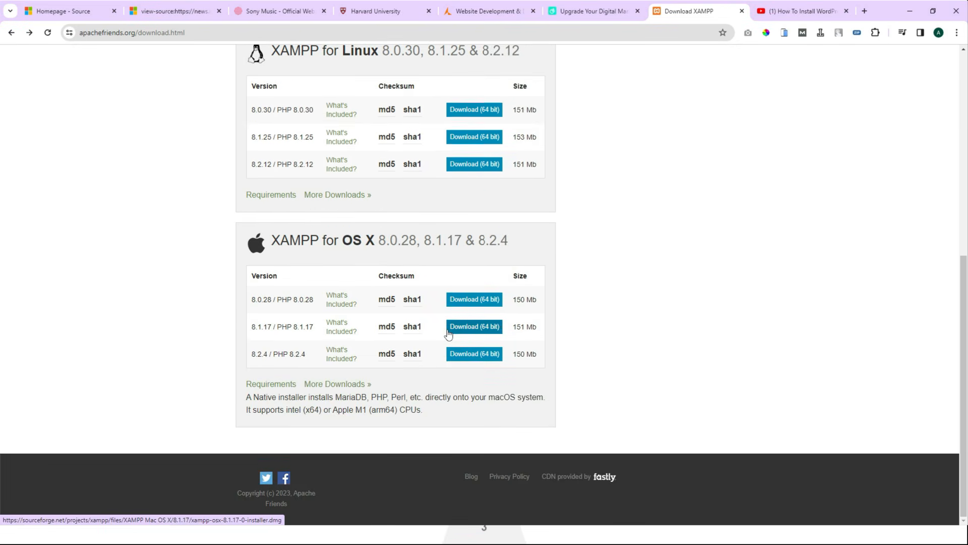
scroll(448, 335, "up", 5)
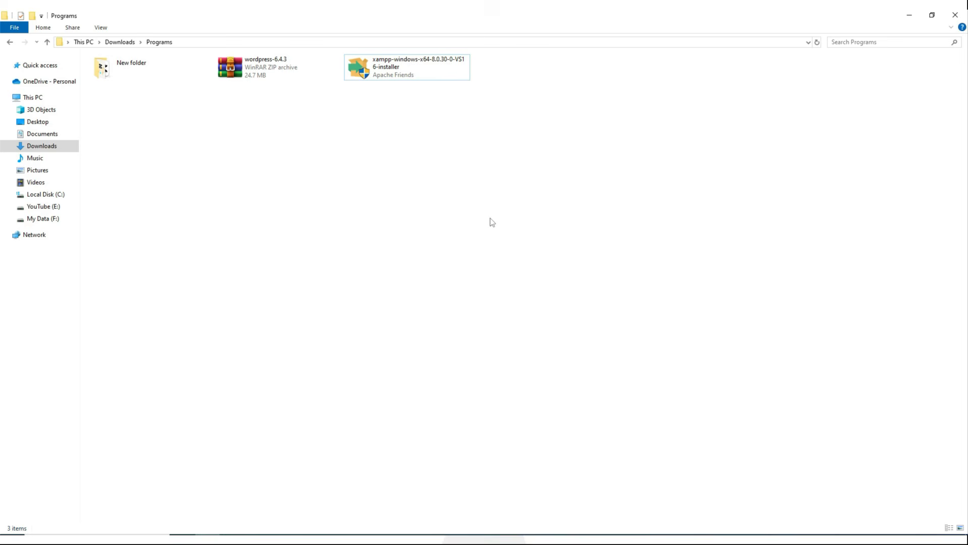
Install XAMPP with default components, folder and English language, then launch the Control Panel.
double_click(395, 72)
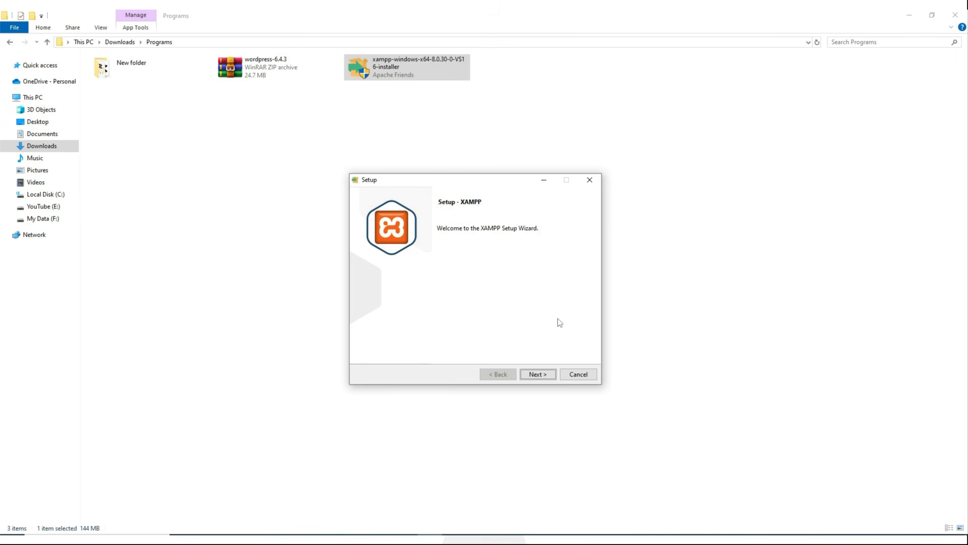
key("Return")
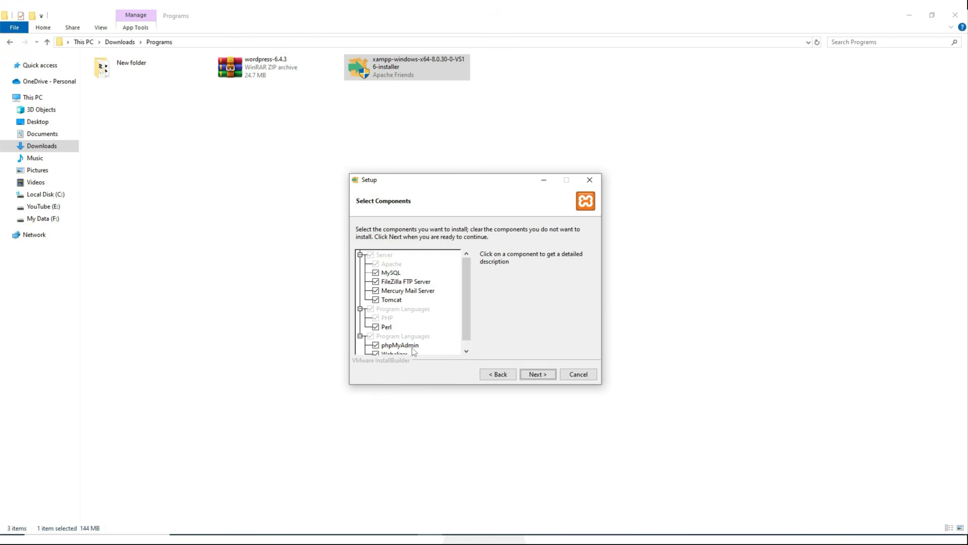
left_click(543, 374)
left_click(542, 373)
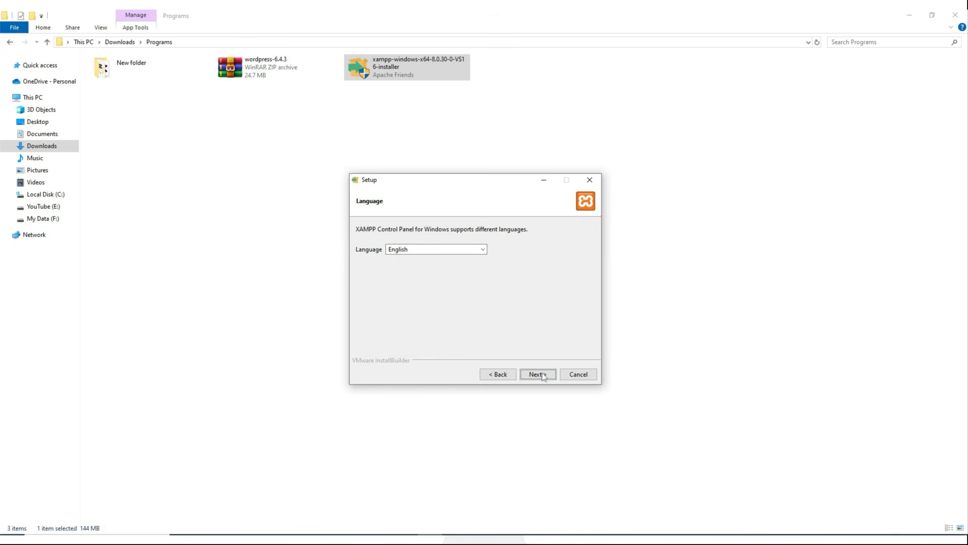
left_click(542, 374)
left_click(542, 373)
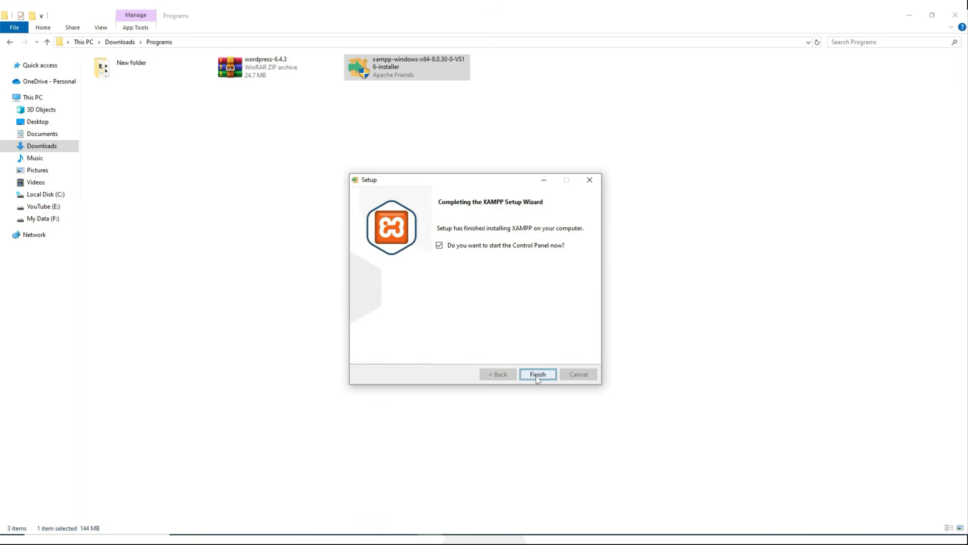
left_click(537, 377)
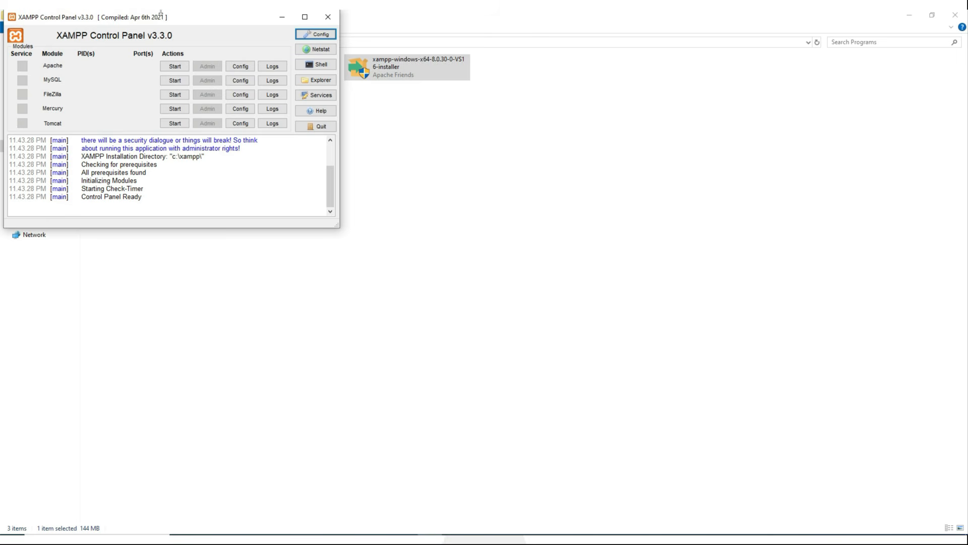
Centre the Control Panel, start Apache and MySQL, and open the localhost dashboard via Apache's Admin.
left_click_drag(161, 16, 481, 158)
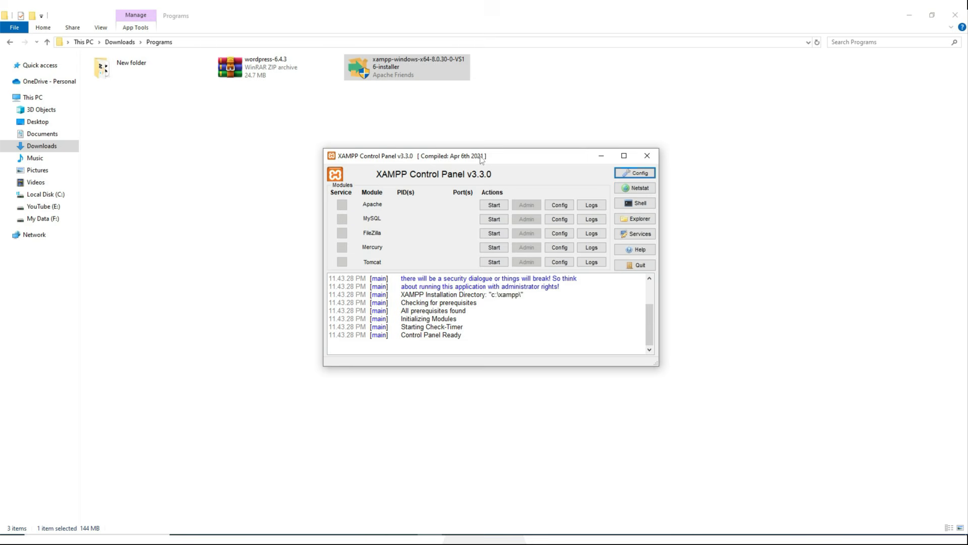
left_click(492, 207)
left_click(494, 220)
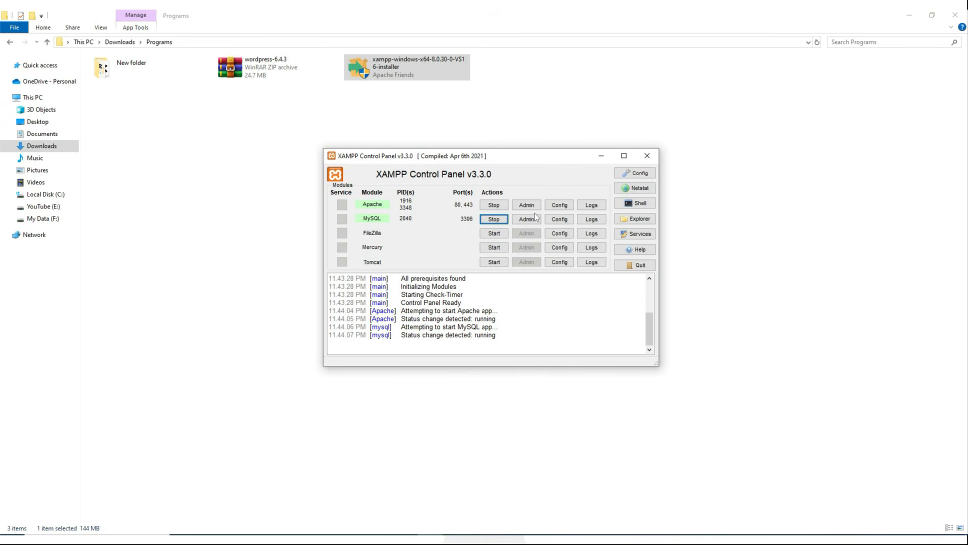
left_click(526, 205)
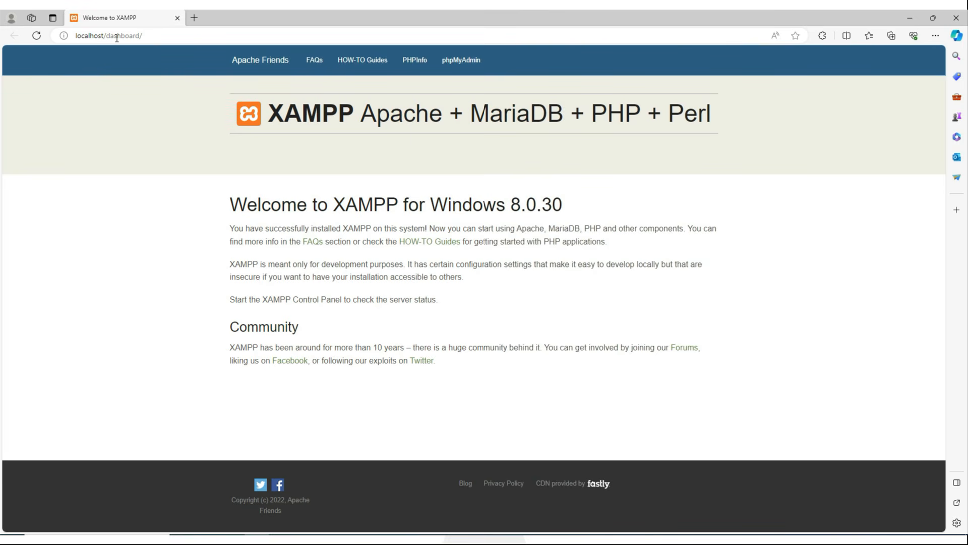
Bring the XAMPP Control Panel forward and open phpMyAdmin through MySQL's Admin button.
left_click(430, 539)
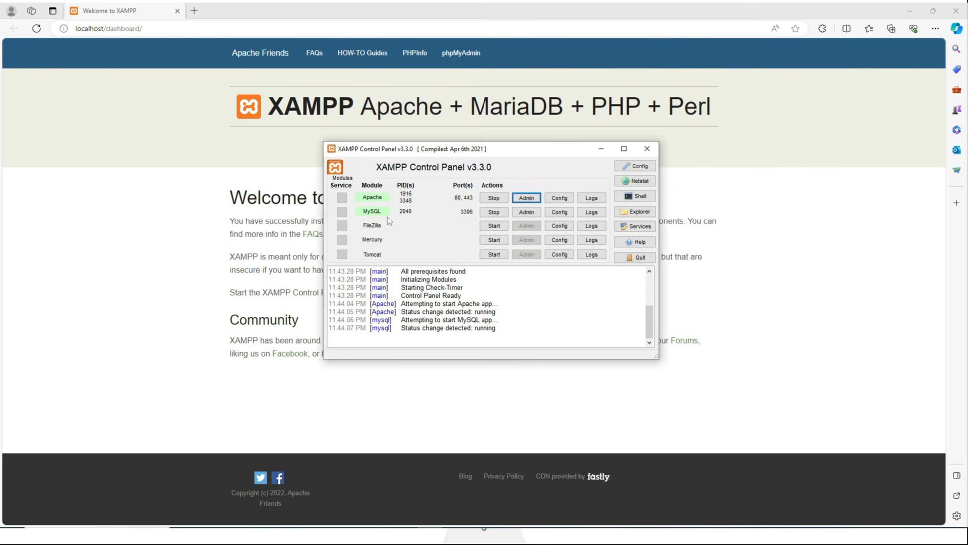
left_click(526, 213)
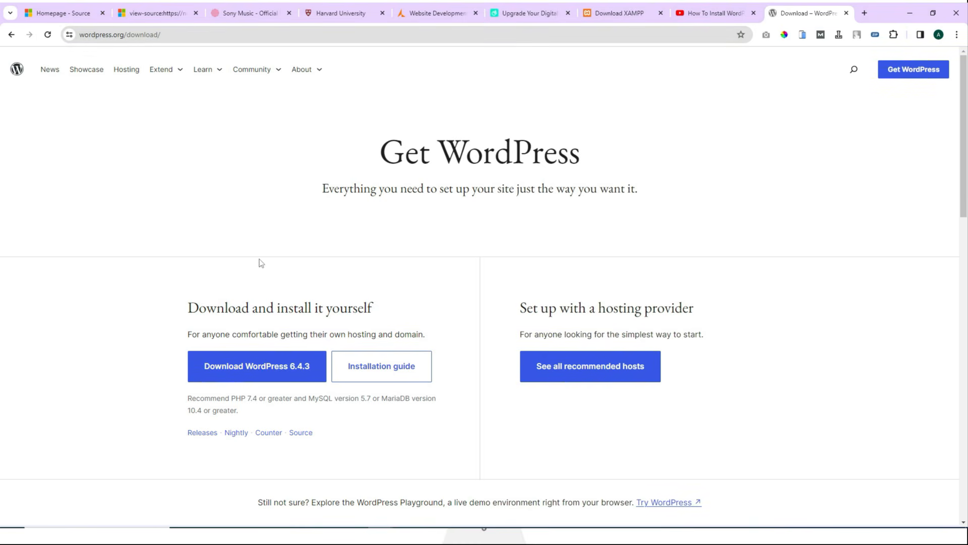
Scroll to the WordPress 6.4.3 download, then copy the wordpress-6.4.3 zip from the Programs folder.
scroll(268, 267, "down", 2)
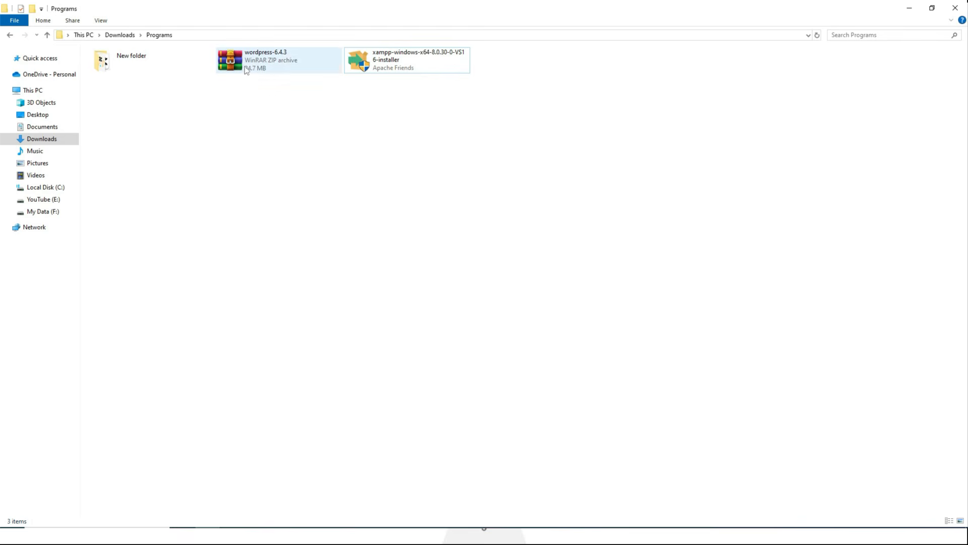
left_click(246, 68)
right_click(246, 68)
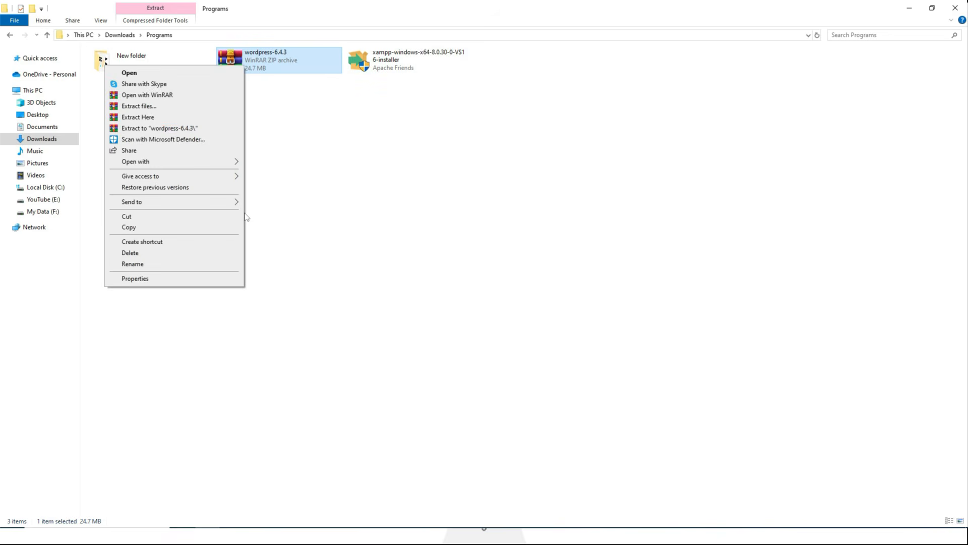
left_click(146, 228)
Browse to C:\xampp\htdocs, create a new folder named testwp and open it.
left_click(50, 192)
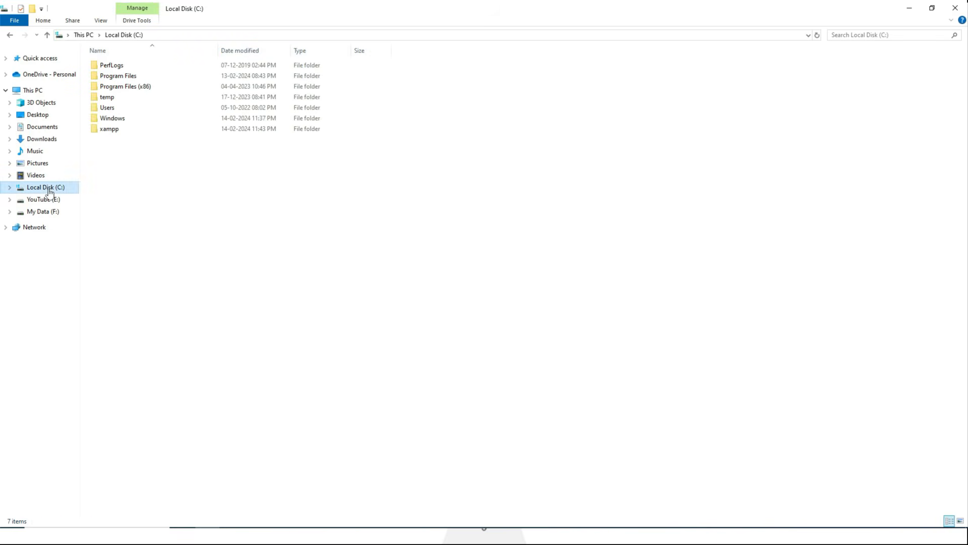
double_click(115, 130)
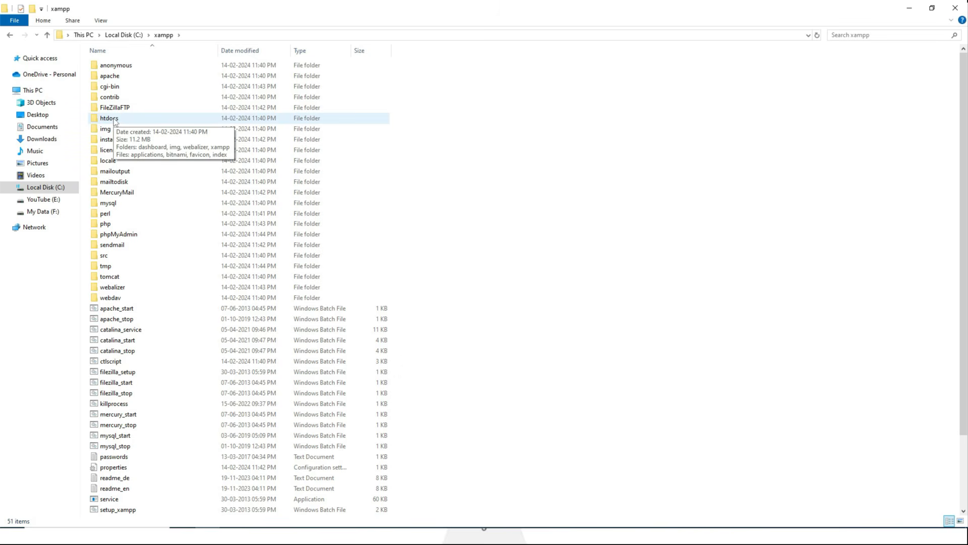
double_click(109, 118)
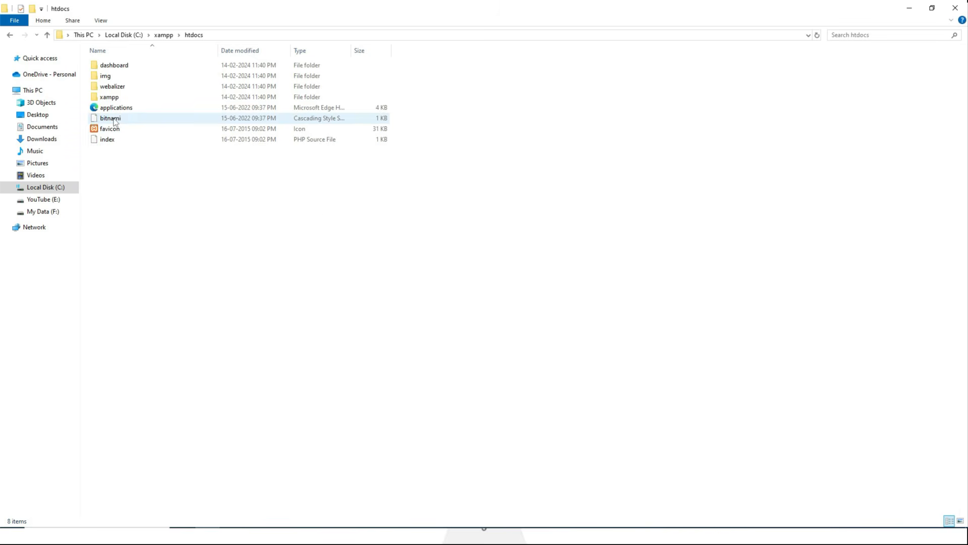
right_click(138, 175)
mouse_move(89, 285)
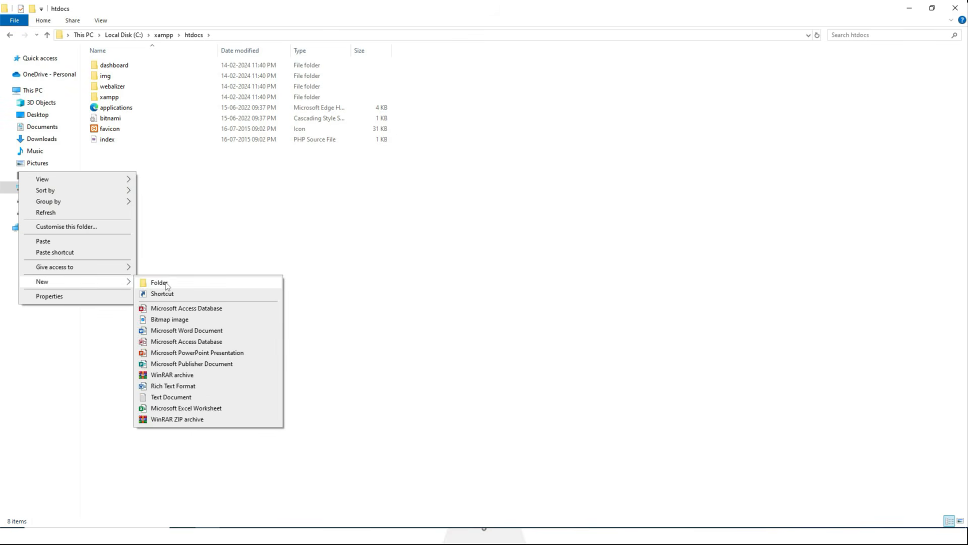
left_click(159, 283)
type("te")
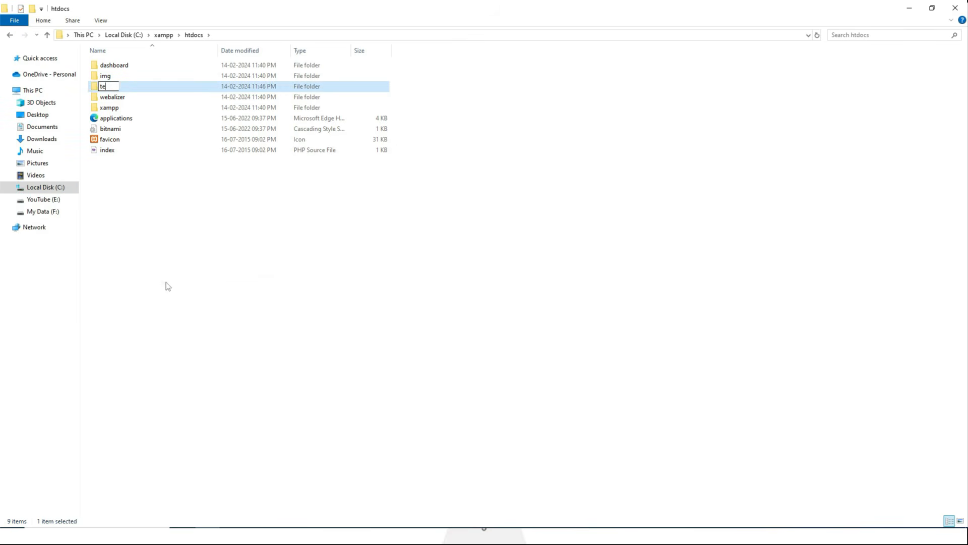
type("stwp")
key("Return")
double_click(121, 88)
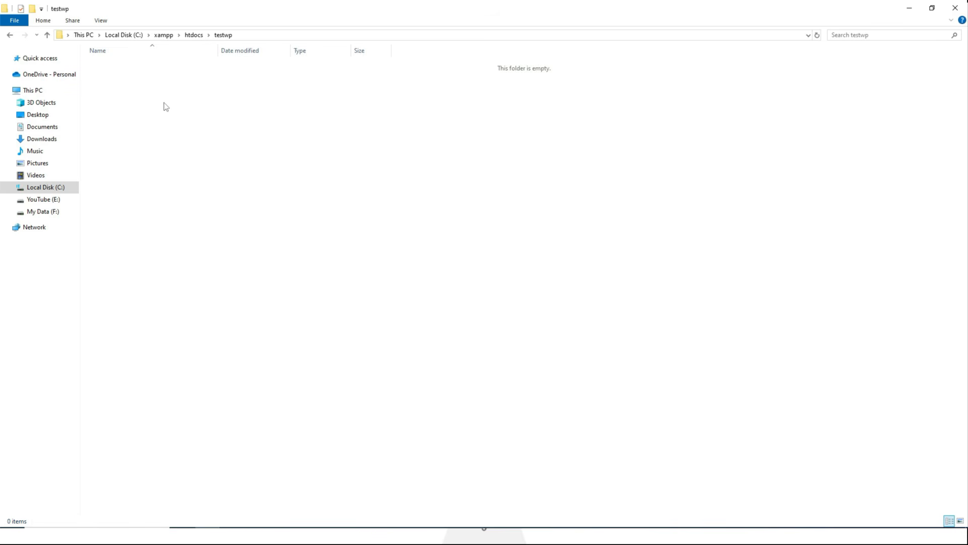
Paste the wordpress-6.4.3 zip into testwp and extract it to a wordpress-6.4.3 folder.
right_click(164, 102)
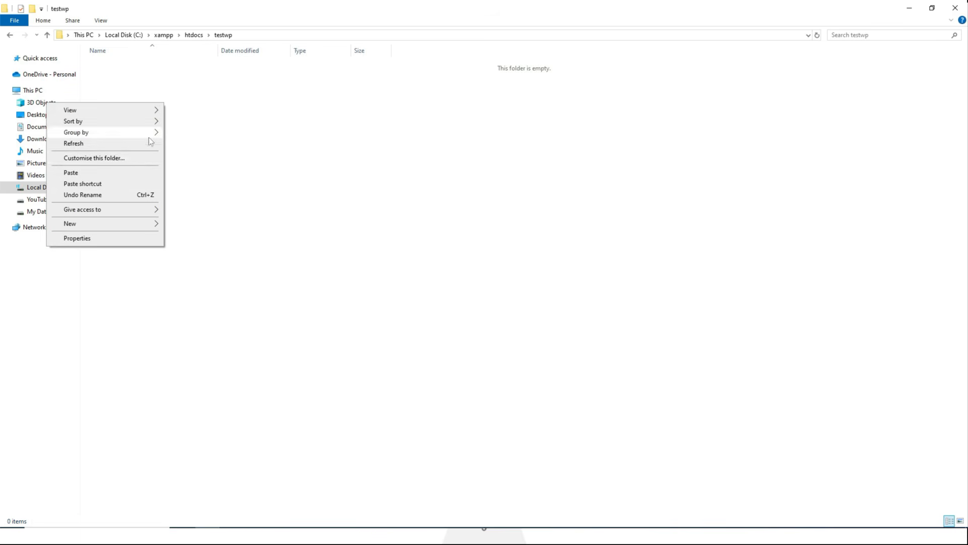
left_click(101, 171)
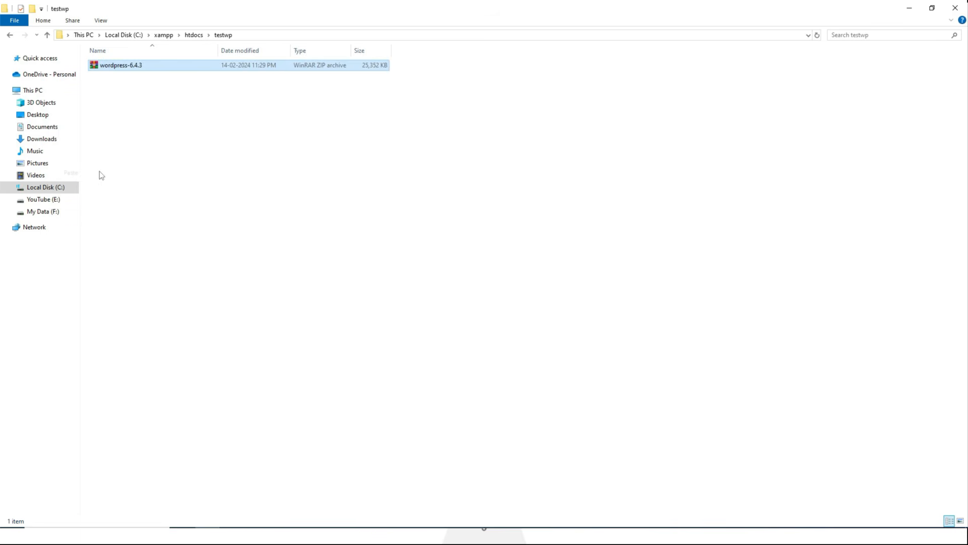
right_click(121, 66)
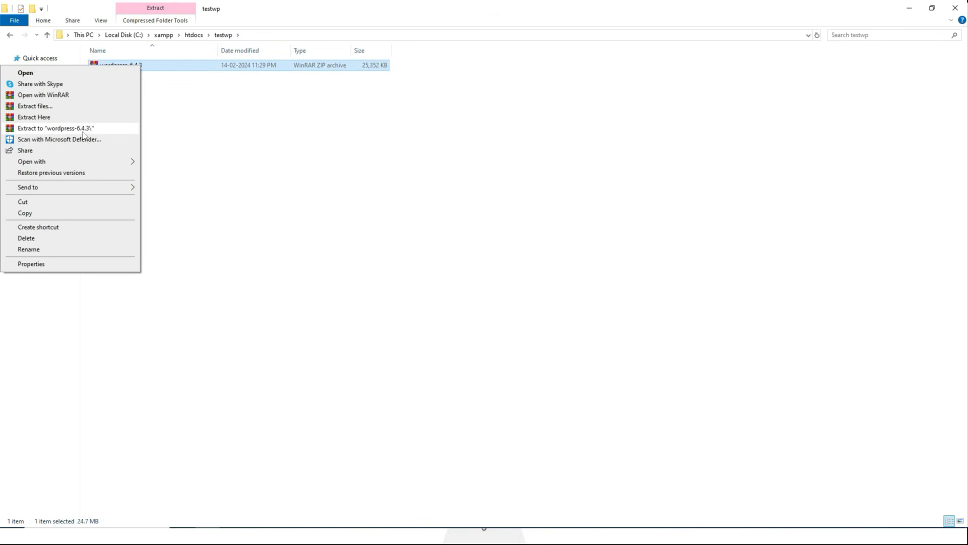
left_click(88, 129)
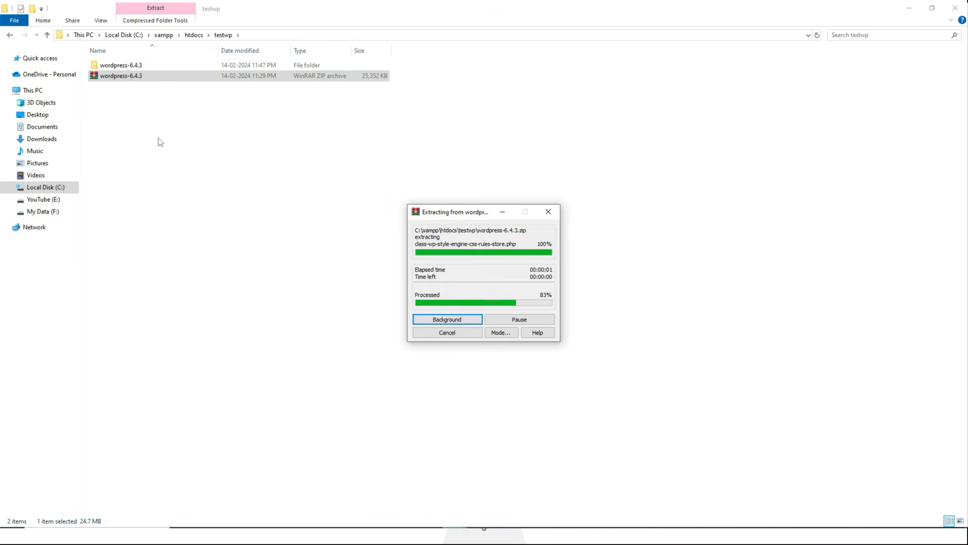
Move all files from wordpress-6.4.3\wordpress directly into the testwp folder.
left_click(152, 91)
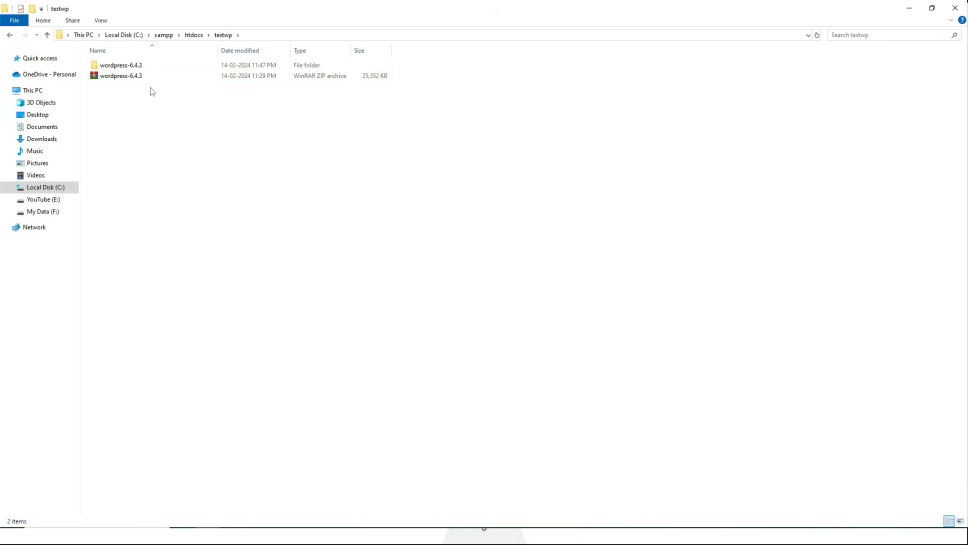
double_click(132, 68)
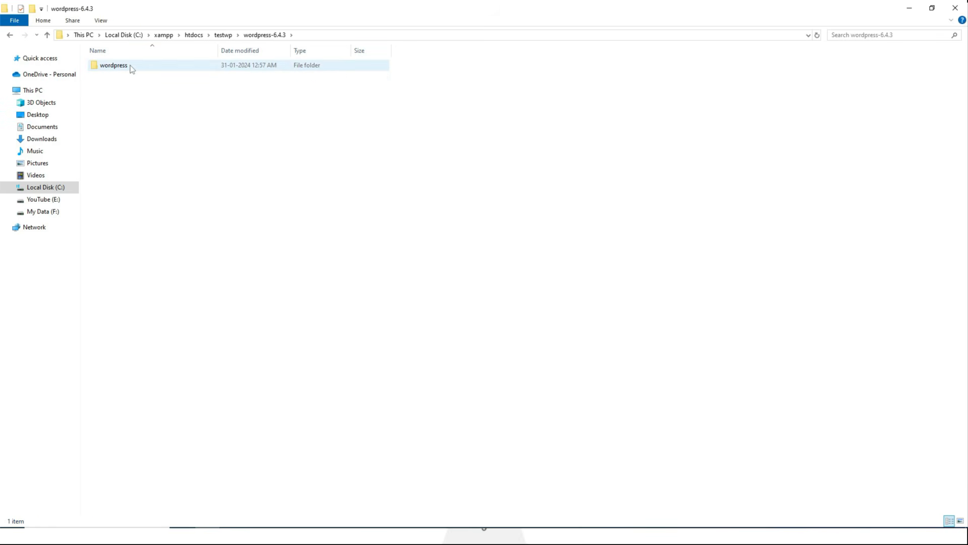
double_click(132, 67)
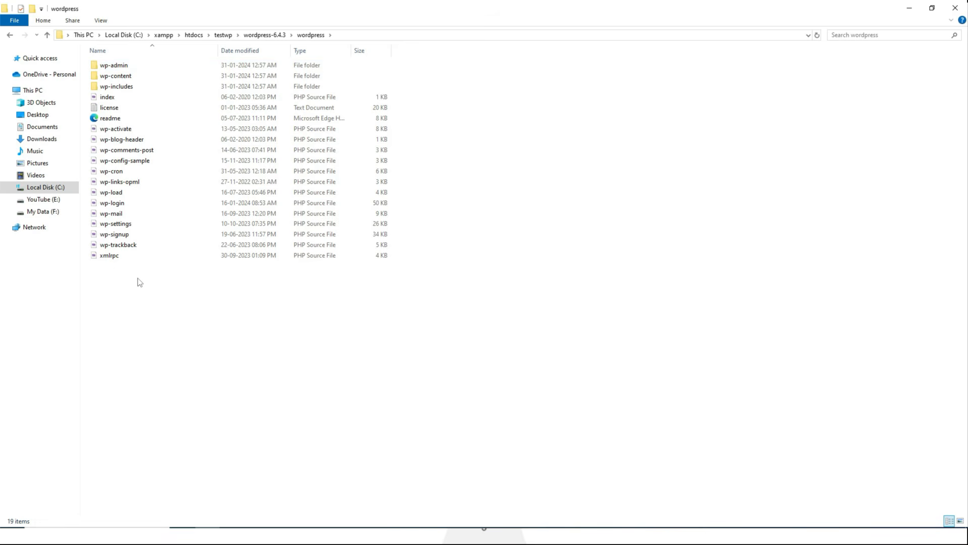
key("ctrl+a")
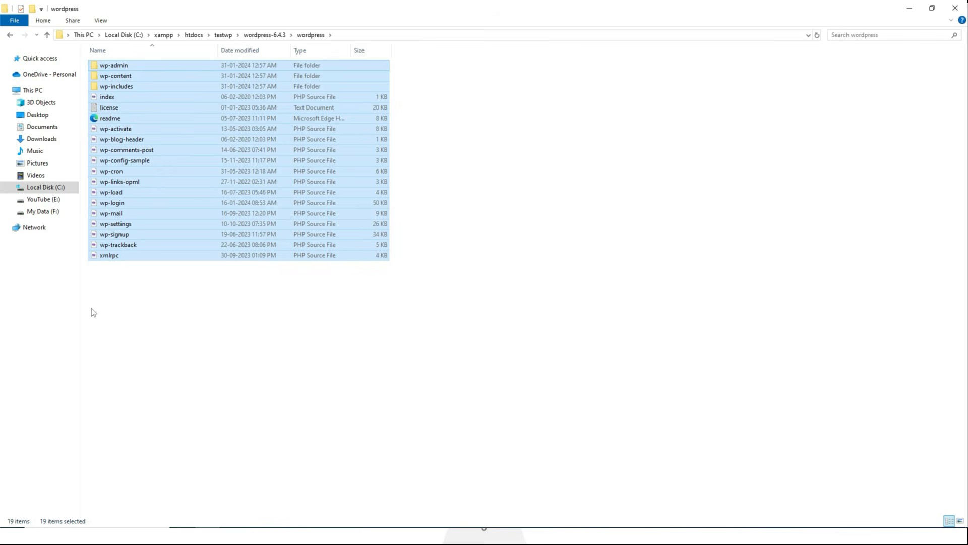
left_click(224, 37)
left_click(210, 139)
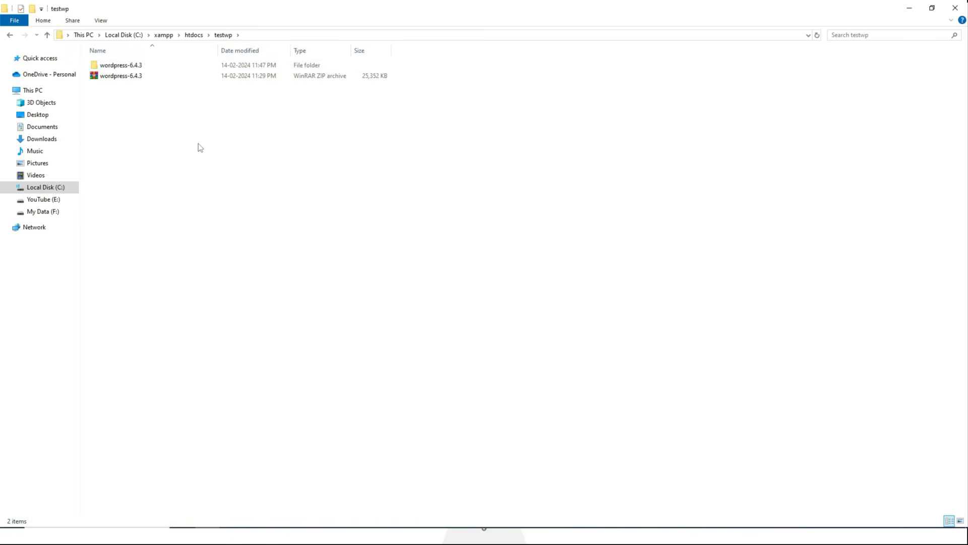
key("ctrl+v")
Permanently delete the leftover wordpress-6.4.3 folder and return to the browser's XAMPP dashboard.
left_click(131, 67)
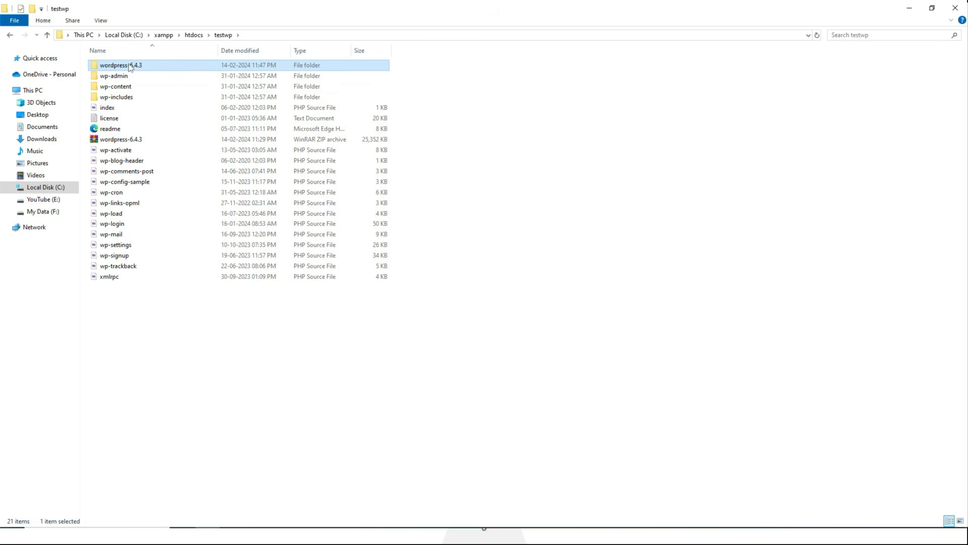
key("shift+Delete")
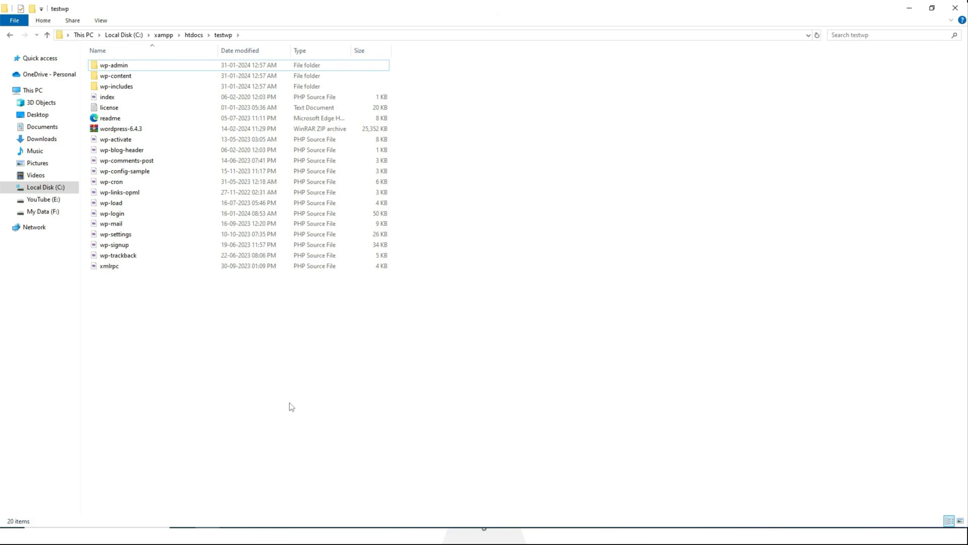
left_click(258, 535)
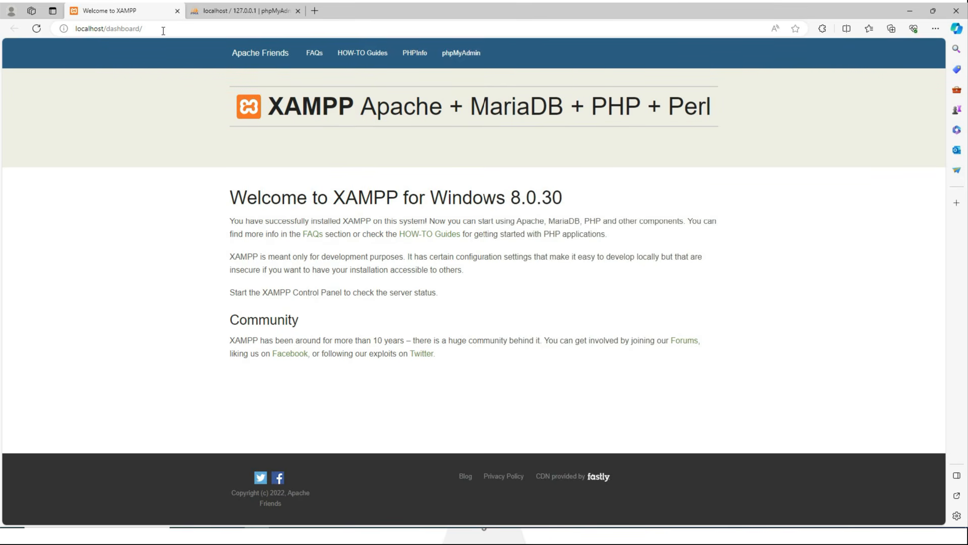
Load localhost/testwp, continue in English (United States) to the database form, then switch to phpMyAdmin.
left_click_drag(163, 31, 105, 28)
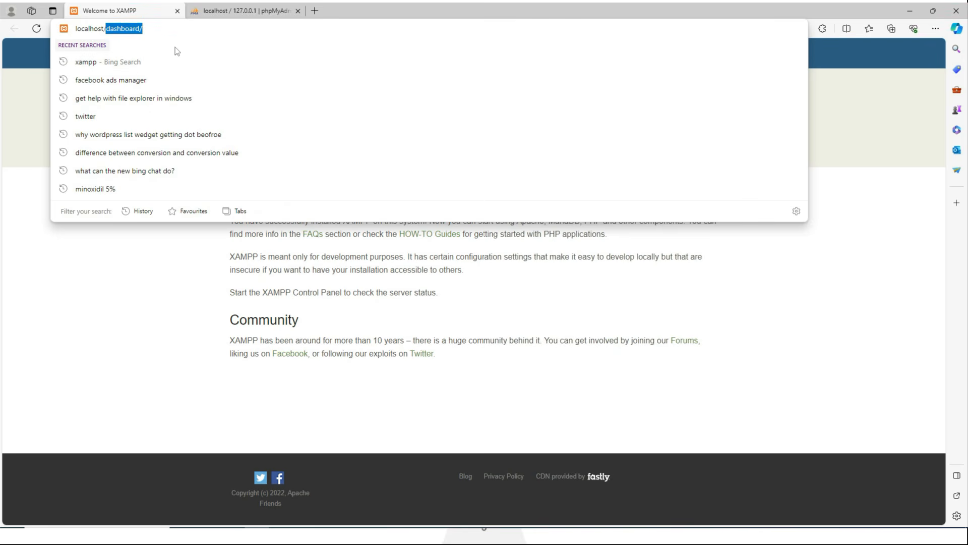
key("BackSpace")
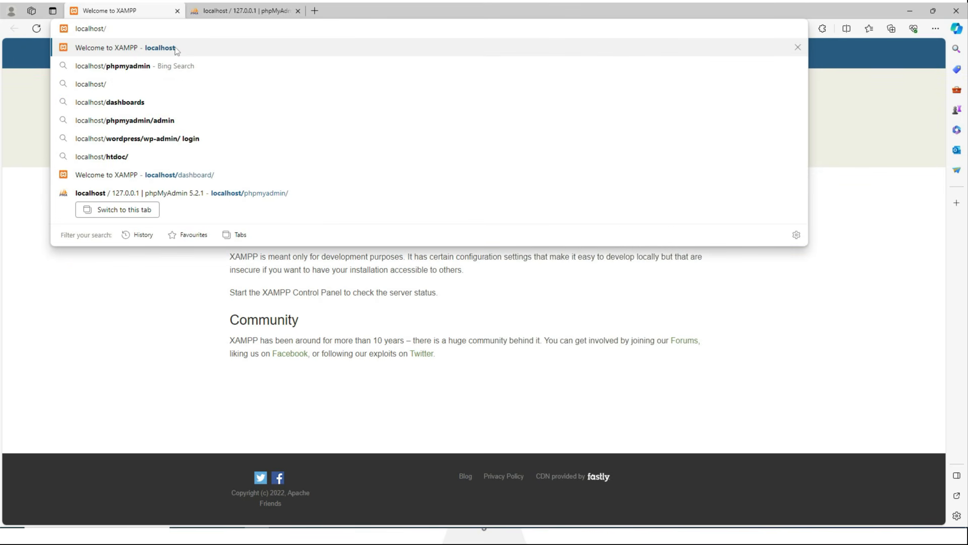
type("testwp")
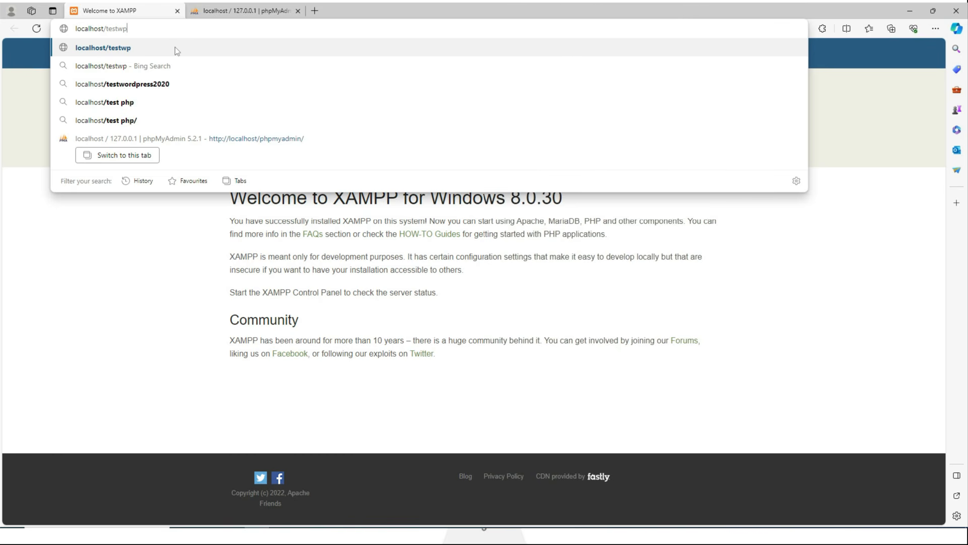
key("Return")
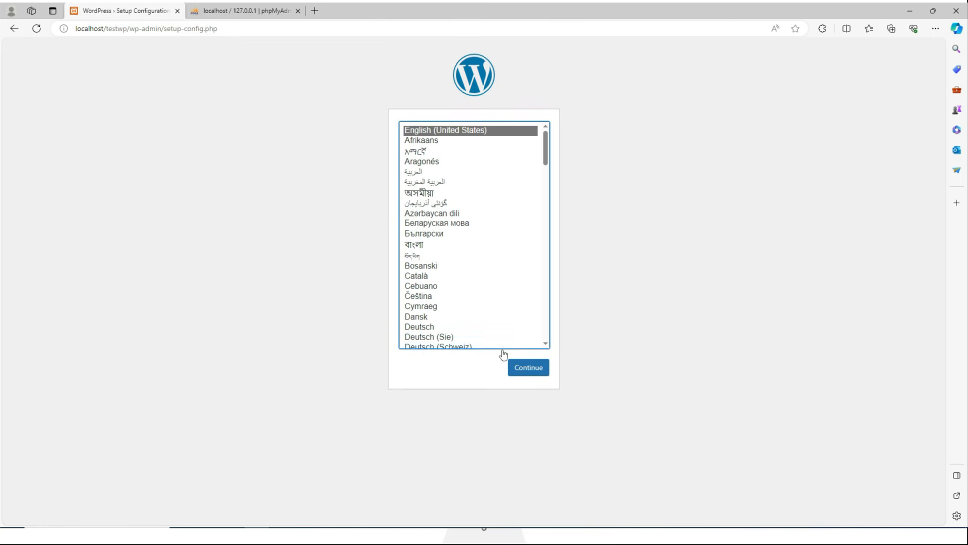
left_click(527, 367)
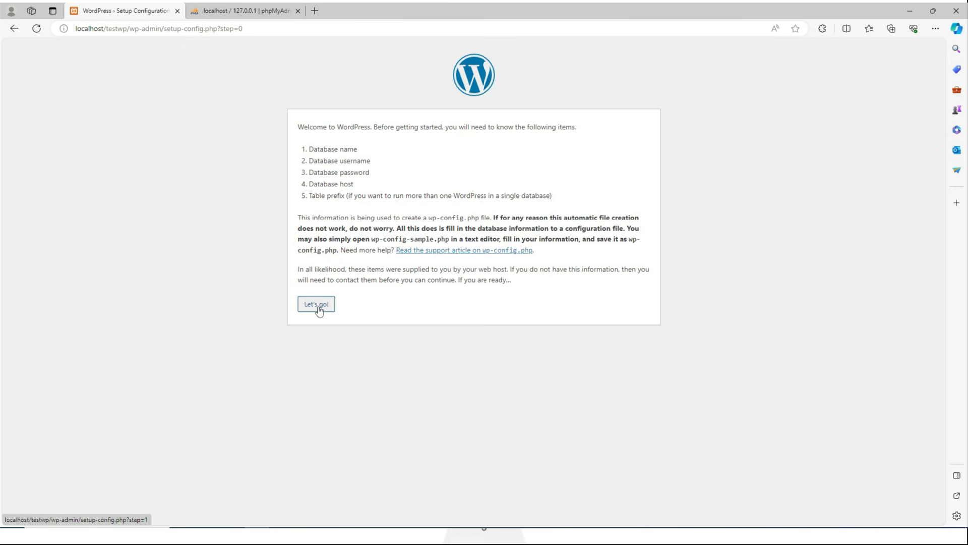
left_click(329, 308)
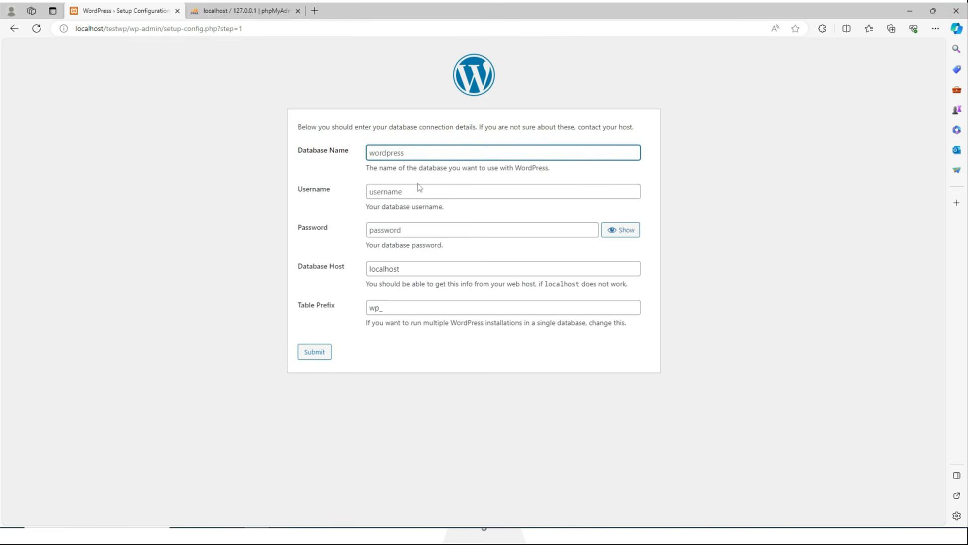
left_click(242, 11)
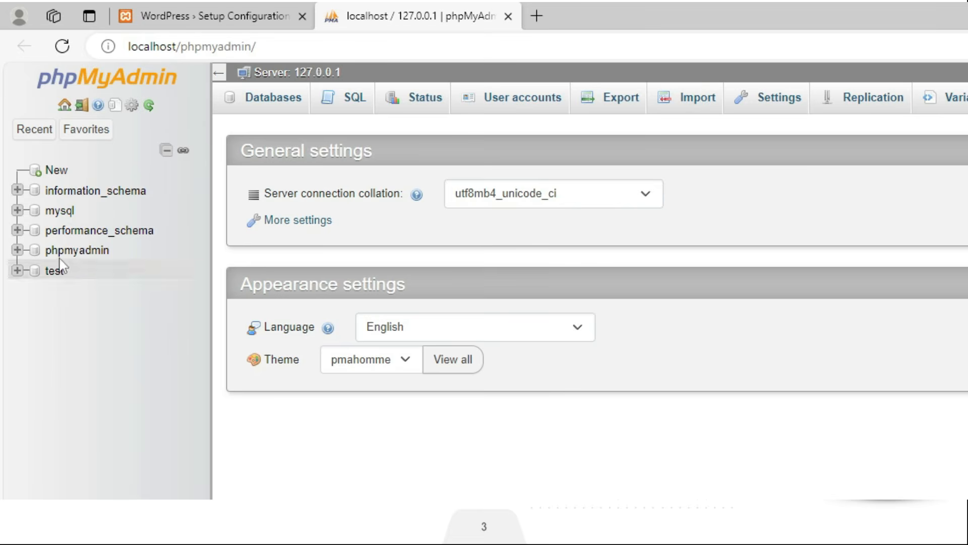
Create an empty database named testwp in phpMyAdmin, then return to the WordPress setup tab.
left_click(57, 172)
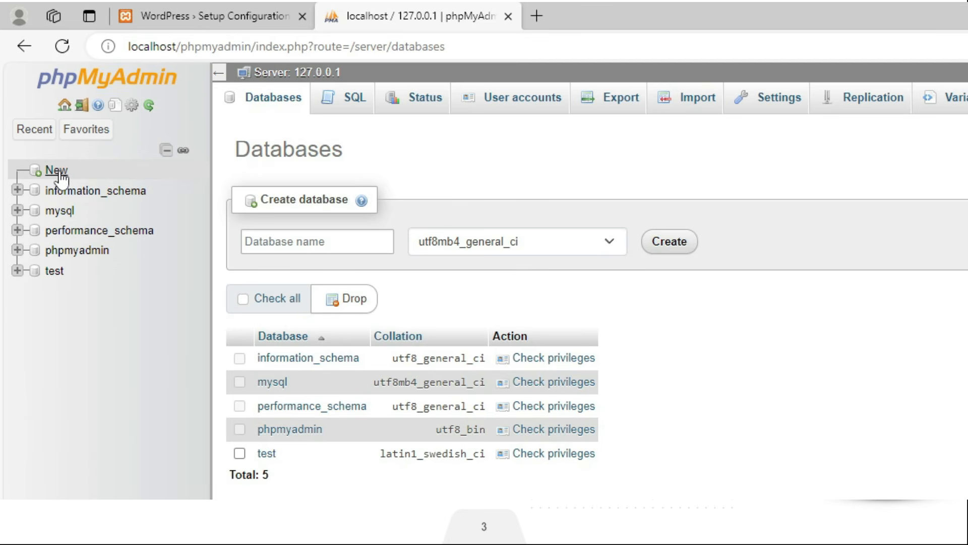
left_click(287, 239)
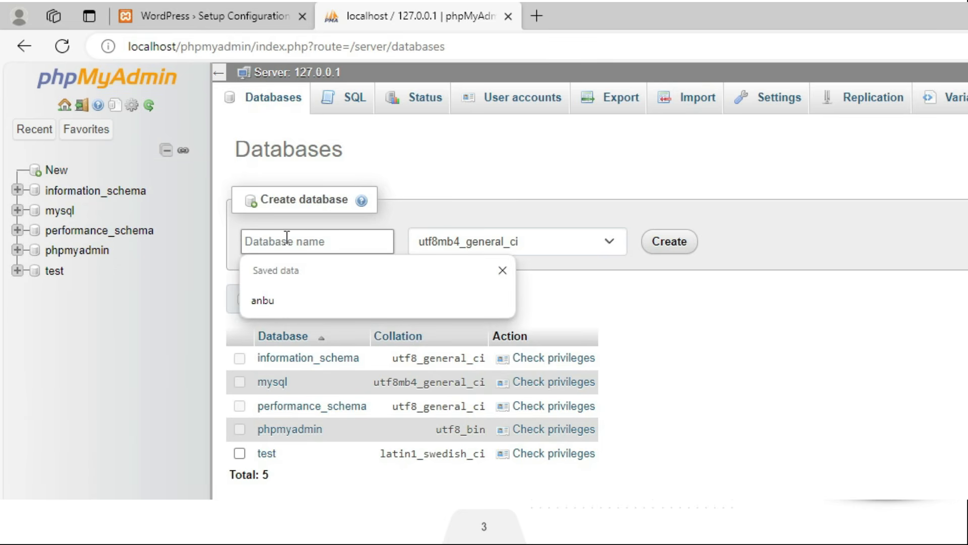
type("testwp")
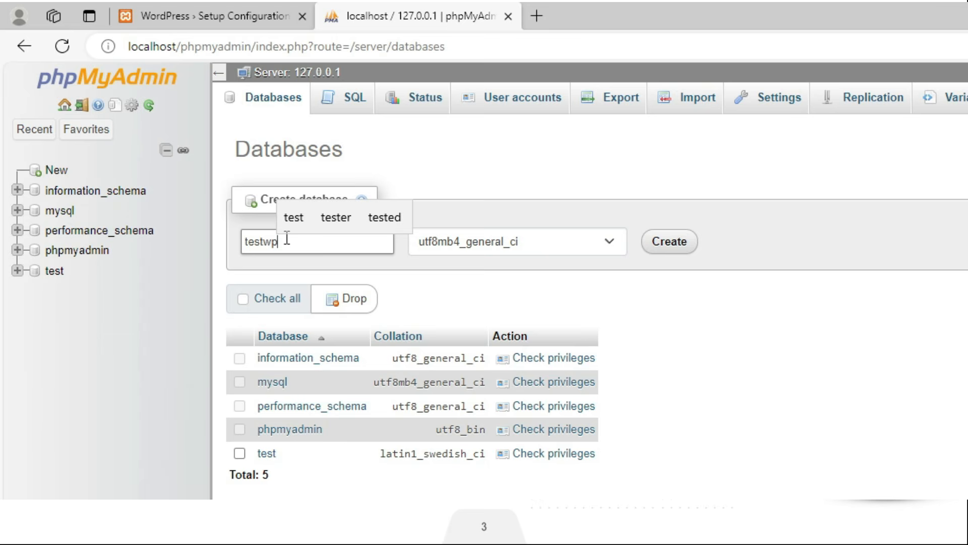
left_click(671, 242)
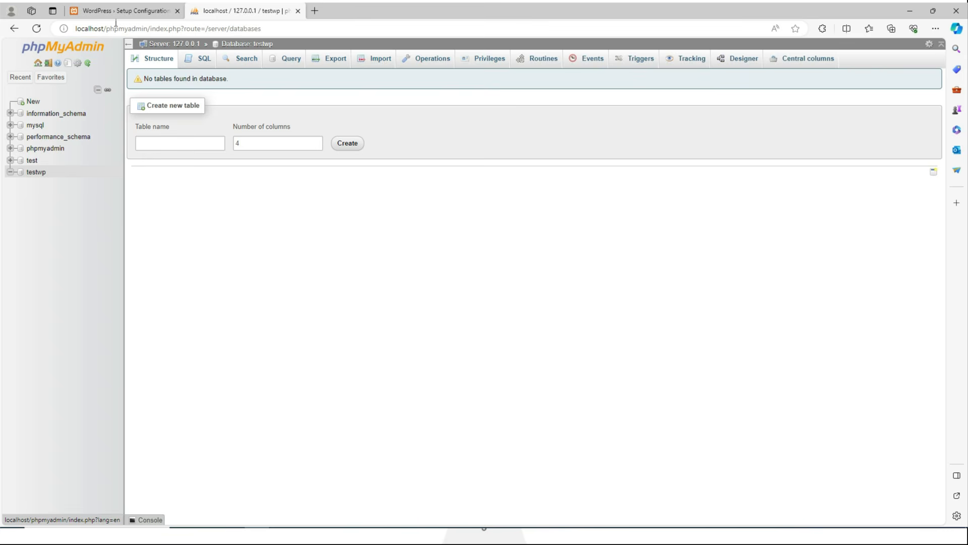
left_click(128, 11)
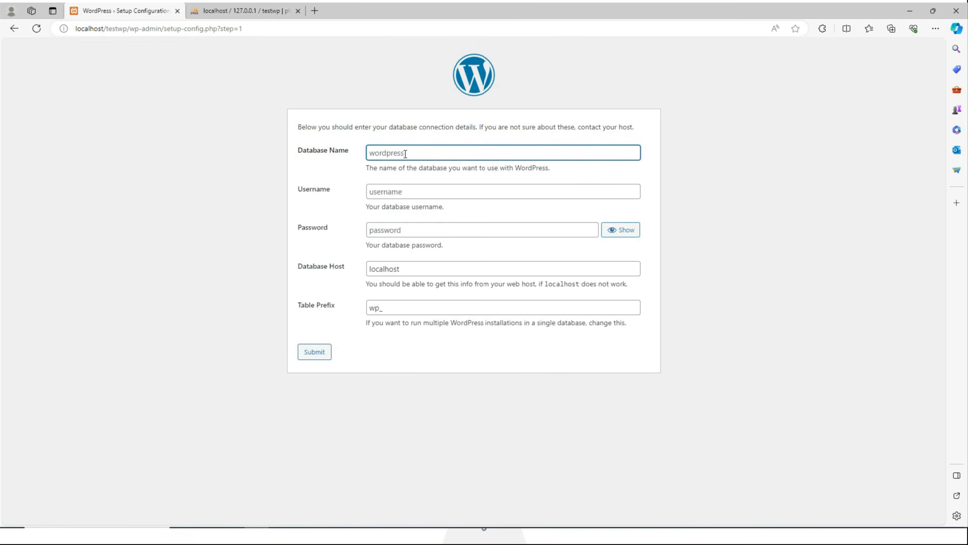
Connect WordPress to database testwp with username root and run the installation.
type("testwp")
left_click(401, 191)
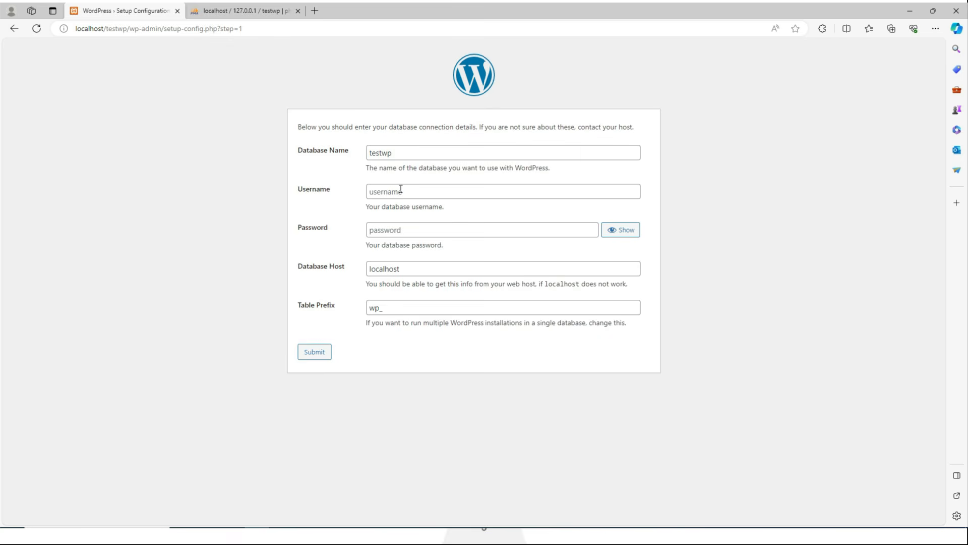
type("root")
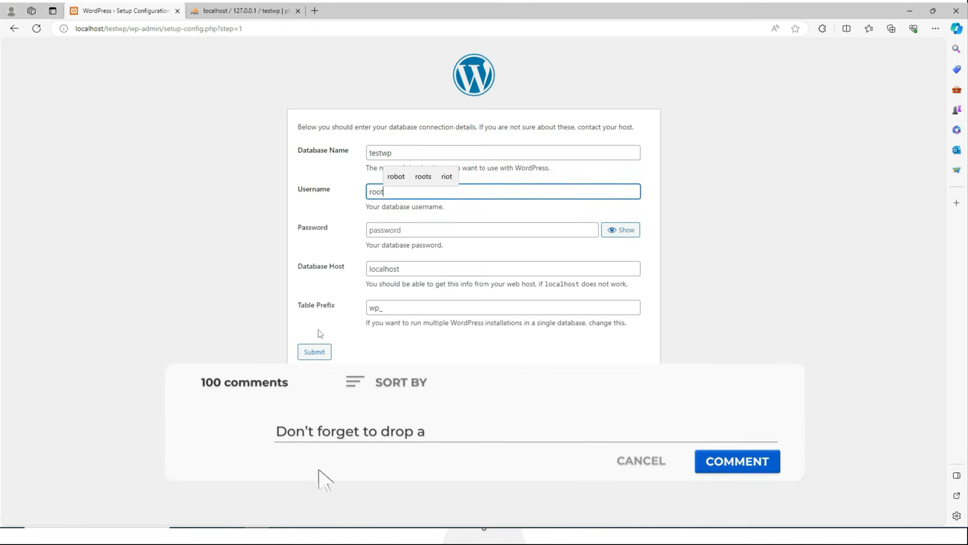
left_click(314, 352)
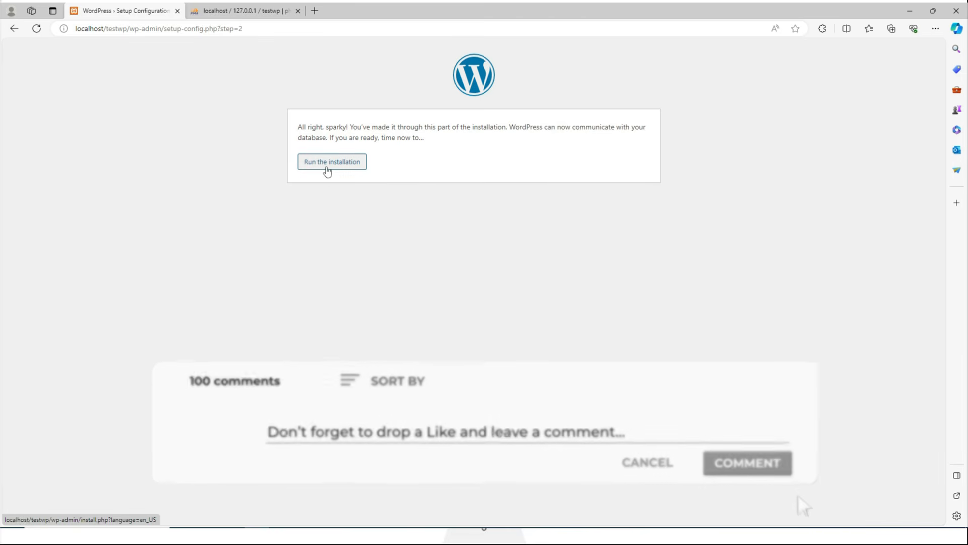
left_click(327, 162)
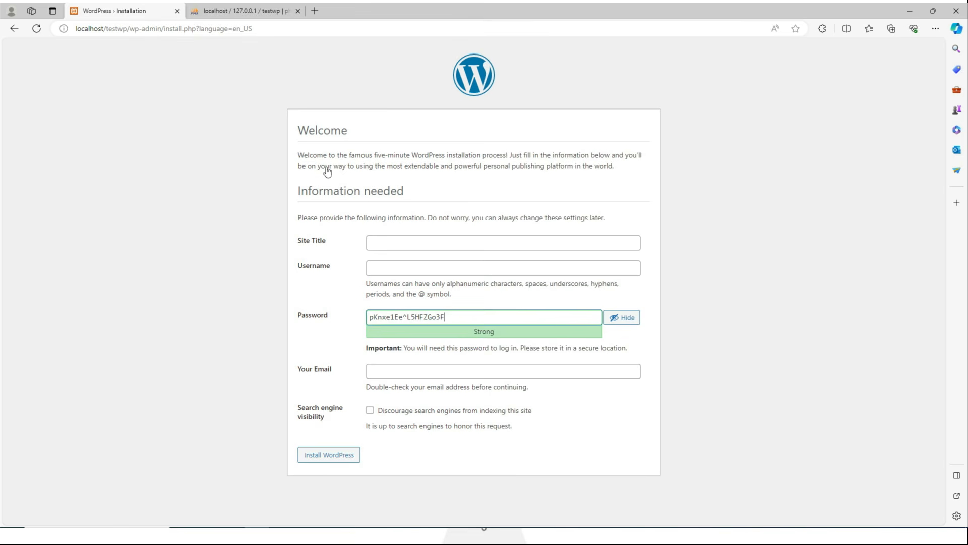
Enter site title 'Test WP' and administrator username 'Admin'.
left_click(399, 241)
type("Test WP")
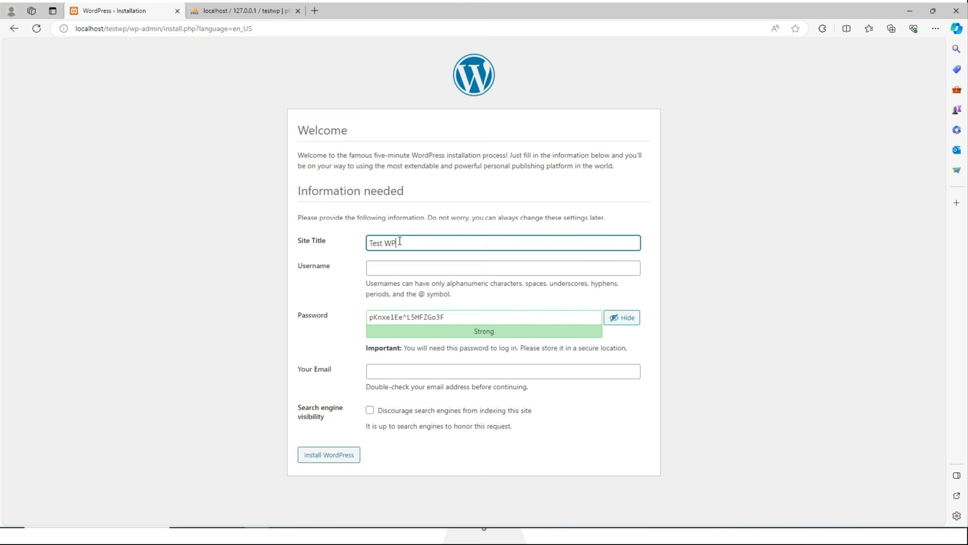
left_click(397, 269)
type("Admin")
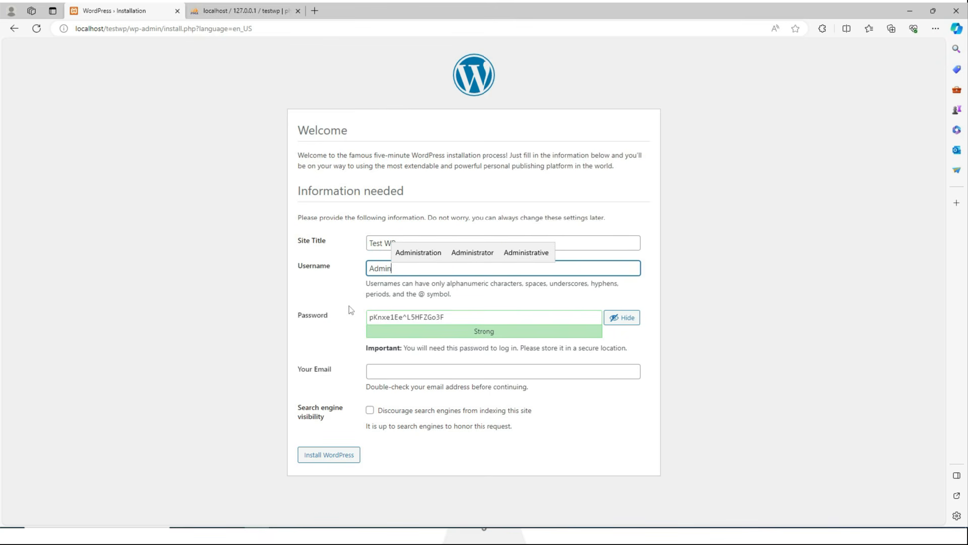
key("Return")
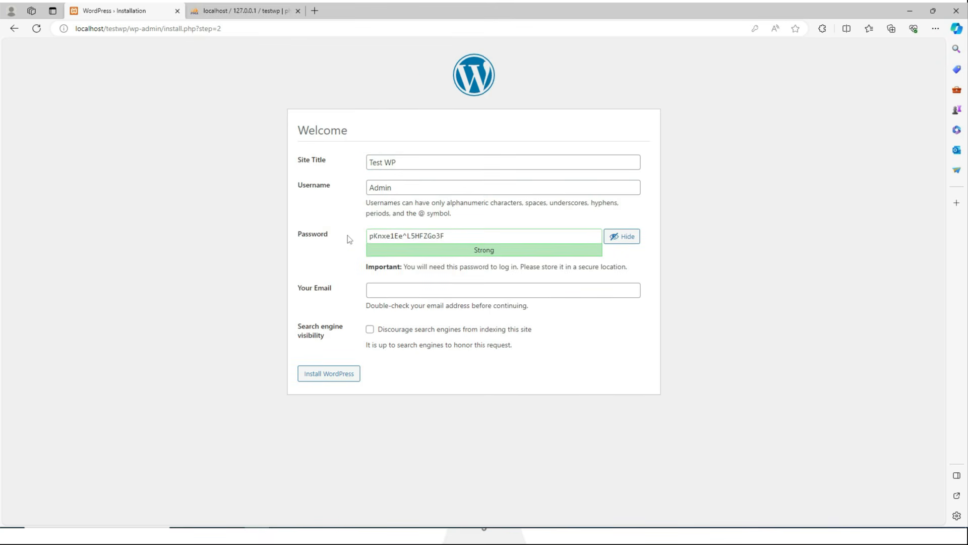
Replace the generated password with the chosen one, install WordPress, and dismiss the save-password prompt.
left_click(473, 235)
key("ctrl+a")
key("ctrl+v")
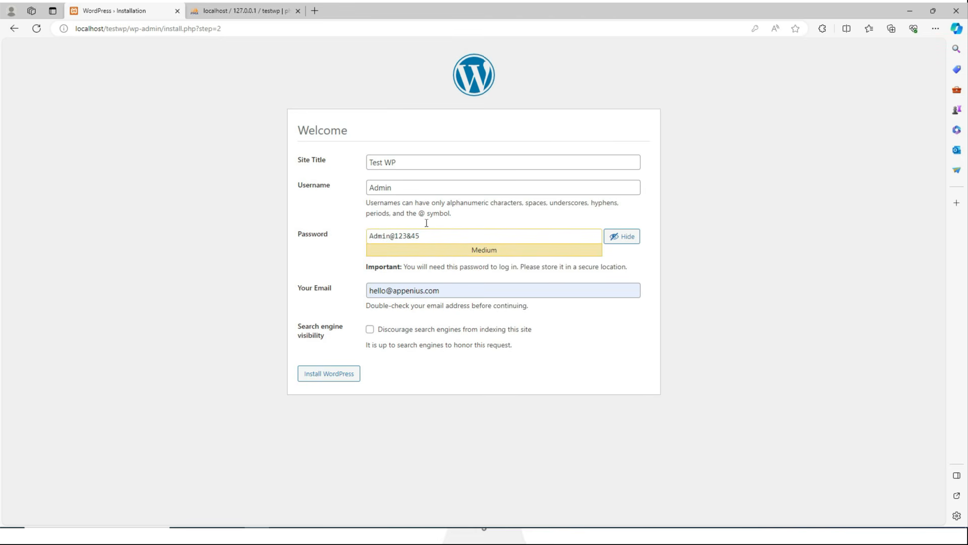
left_click(337, 377)
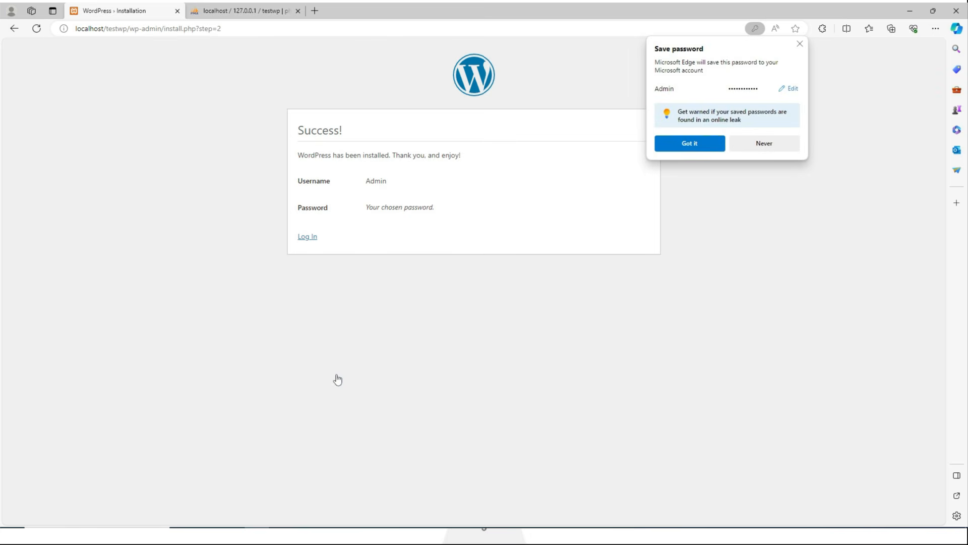
left_click(336, 373)
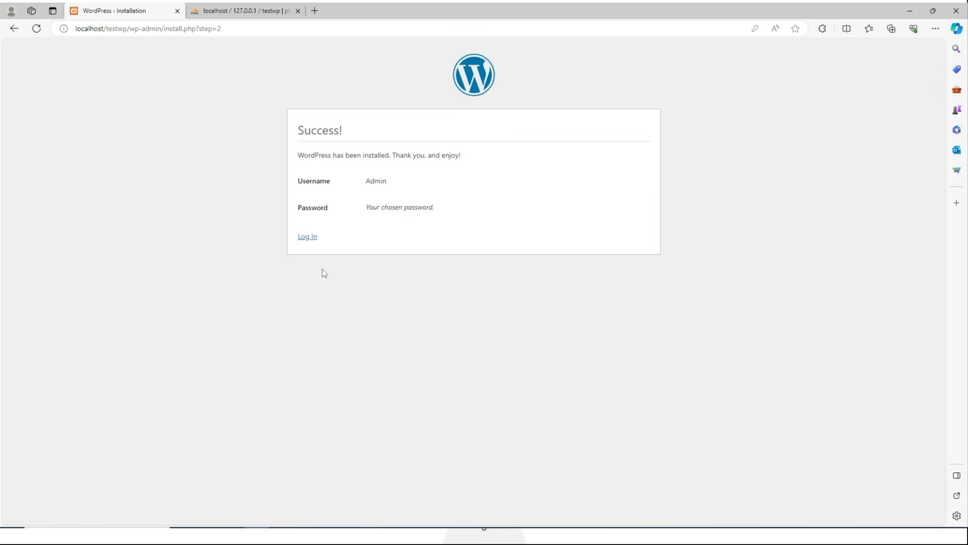
Log in as Admin with the chosen password, revealing it to verify before signing in.
left_click(309, 237)
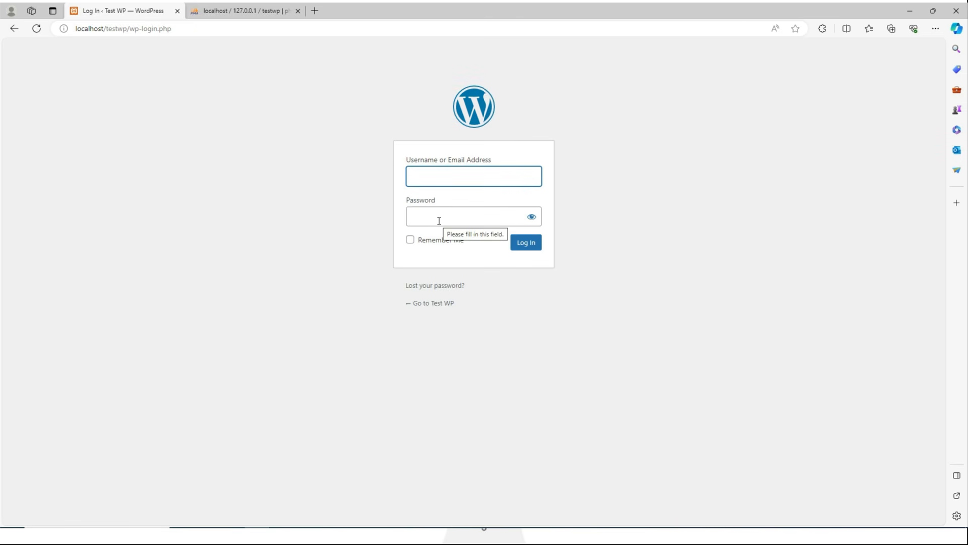
type("A")
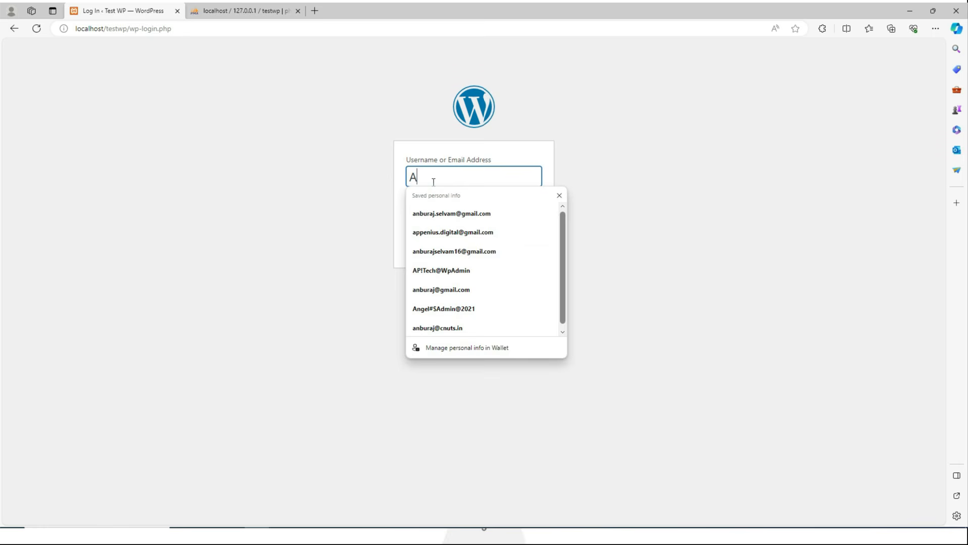
type("dmin")
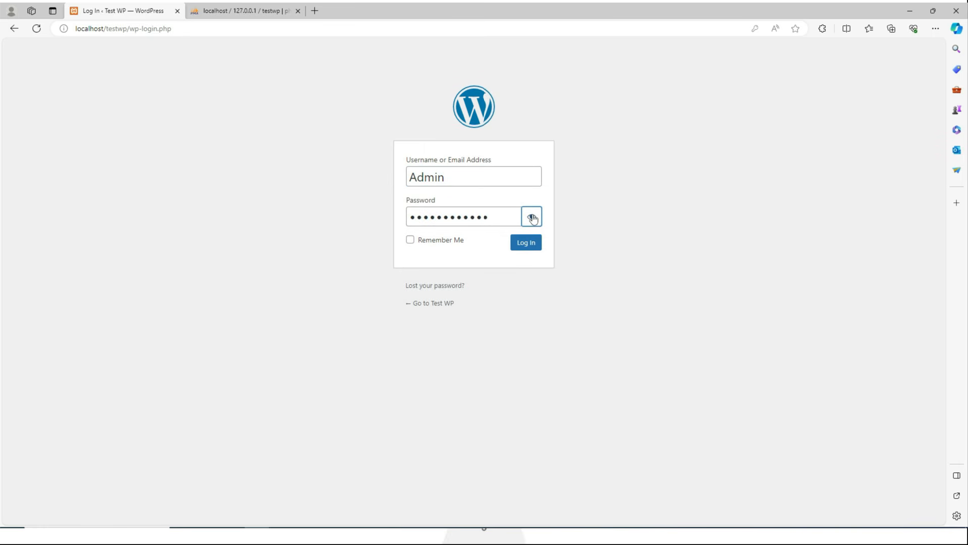
left_click(533, 218)
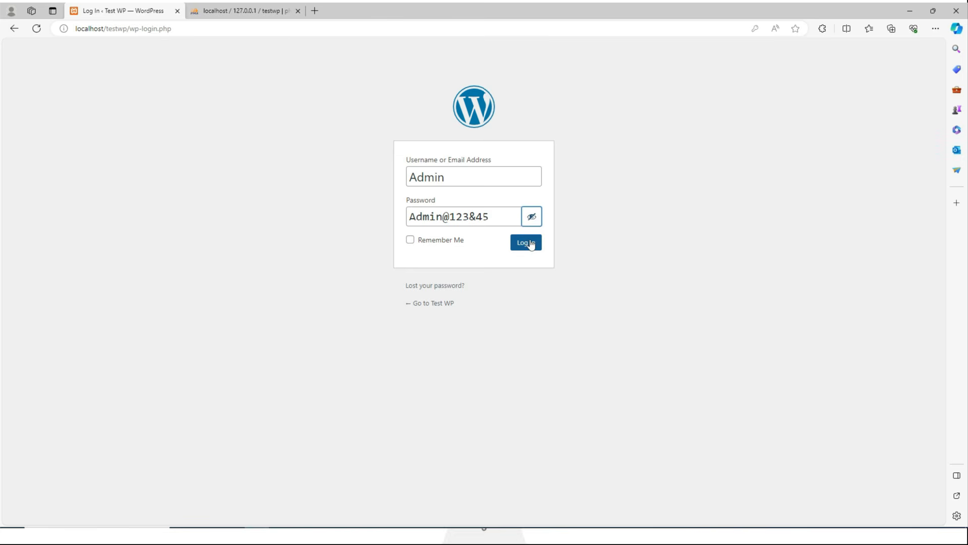
left_click(526, 243)
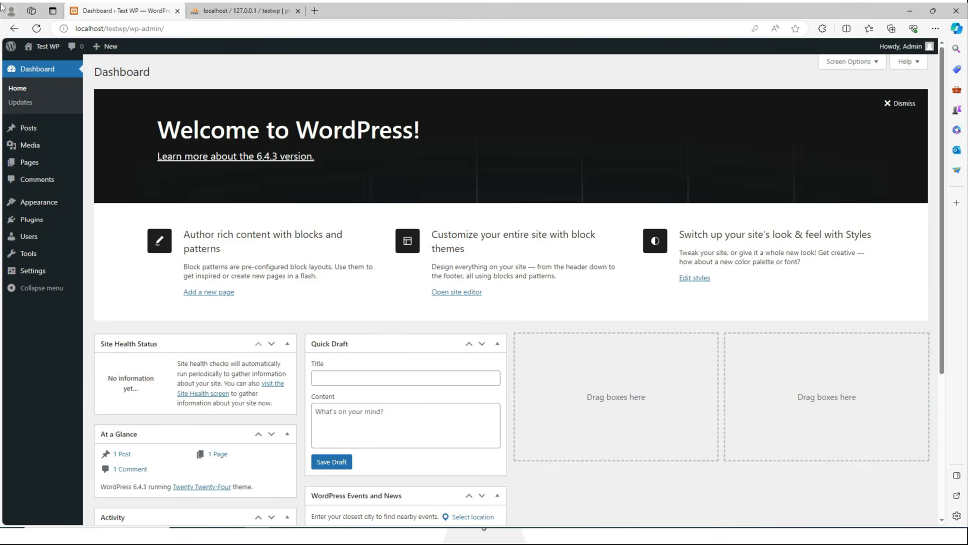
Open the Test WP front page at localhost/testwp in a new tab and scroll through its homepage.
right_click(36, 60)
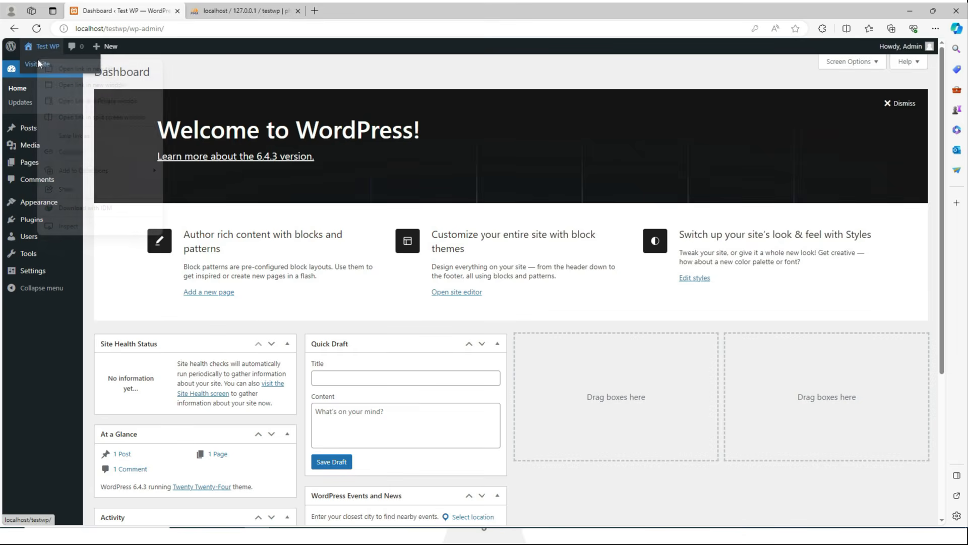
left_click(73, 69)
left_click(256, 7)
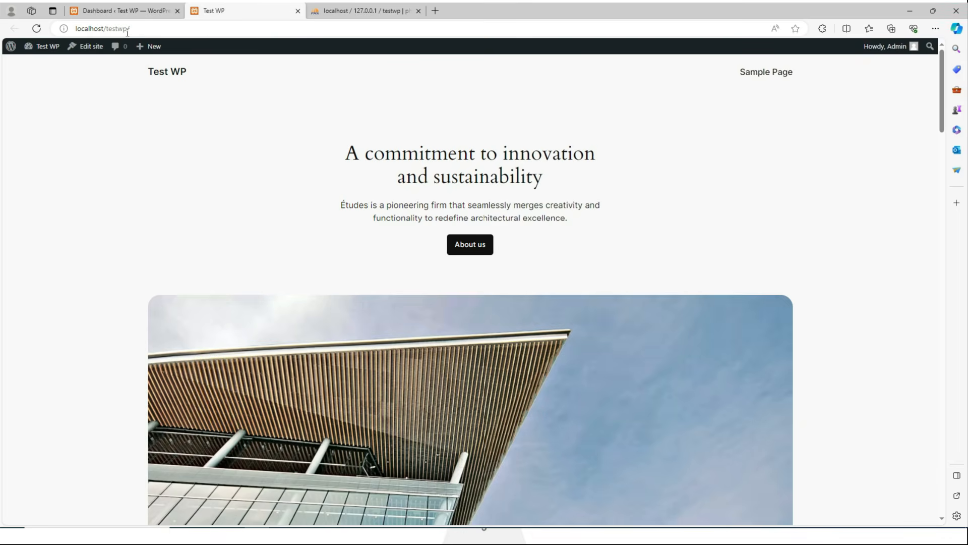
scroll(347, 132, "down", 5)
scroll(414, 184, "down", 7)
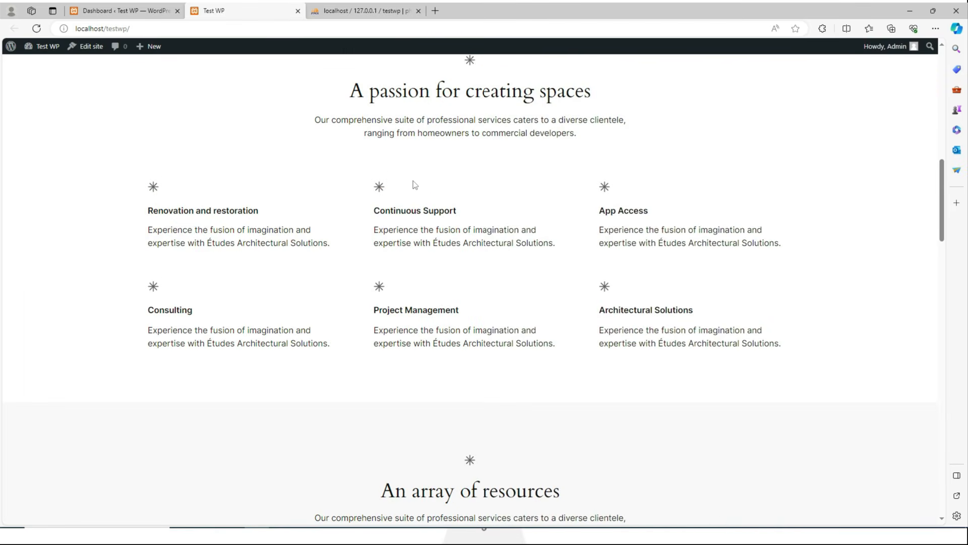
scroll(414, 184, "down", 15)
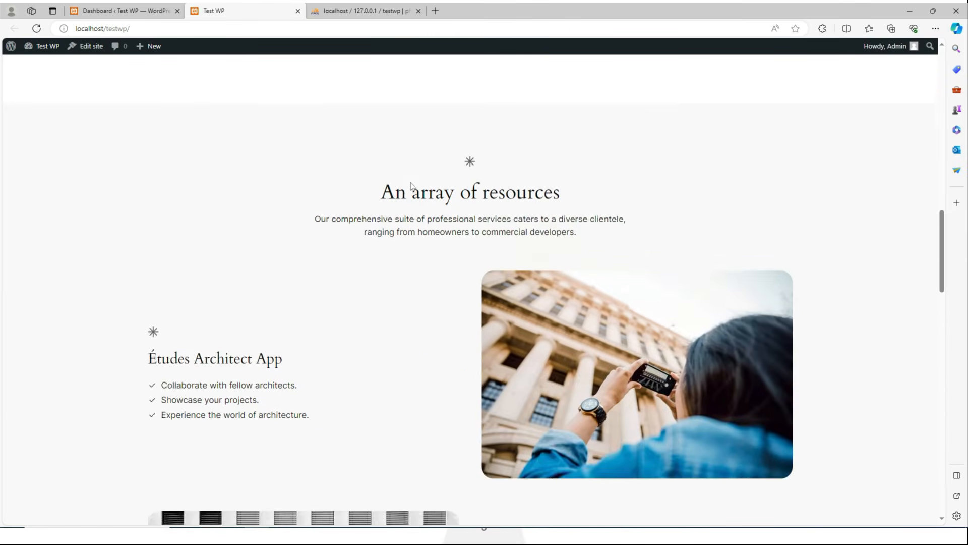